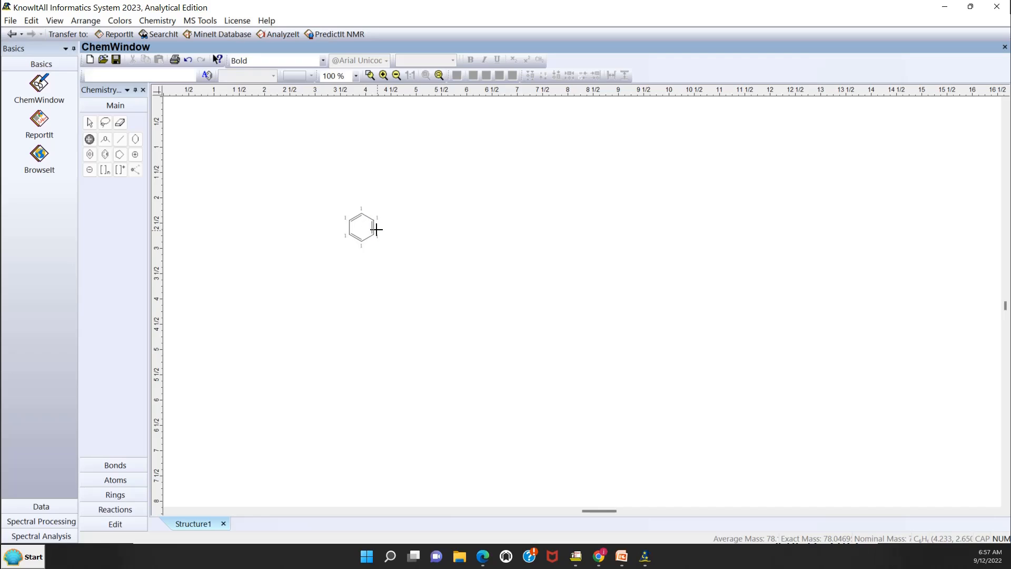
# Step: Fuse three more benzene rings in a straight row onto the existing ring to form a four-ring chain
pyautogui.click(374, 226)
pyautogui.click(398, 227)
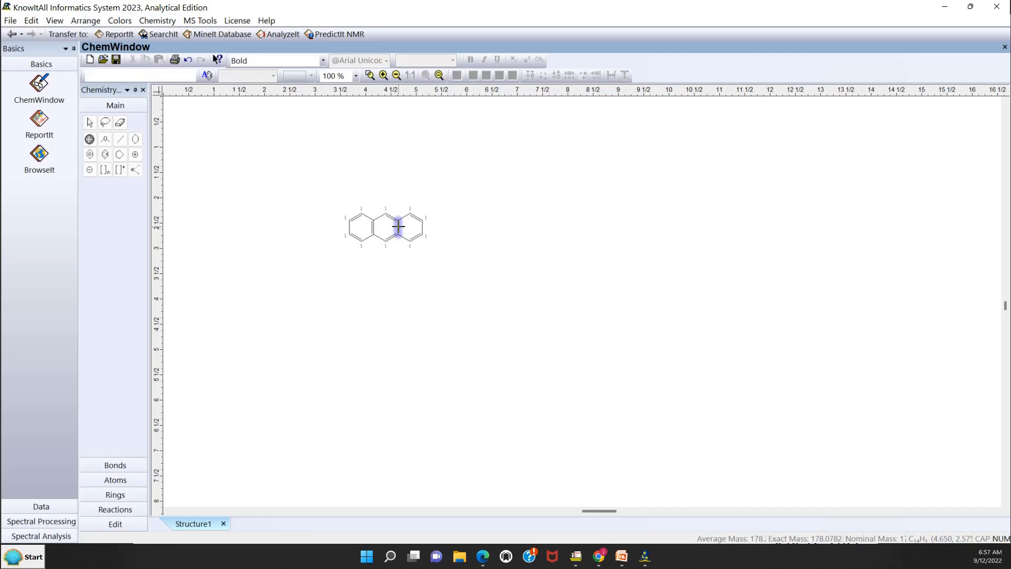
pyautogui.click(422, 227)
# Step: Attach a single-bond substituent to each of the twelve open carbons around the four-ring structure
pyautogui.click(361, 213)
pyautogui.click(88, 140)
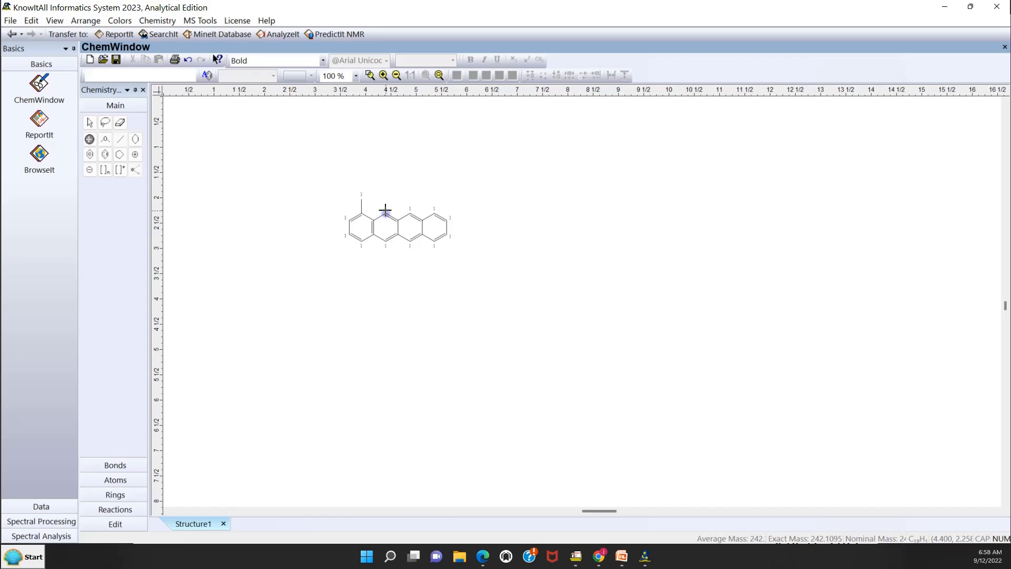
pyautogui.click(385, 211)
pyautogui.click(410, 202)
pyautogui.click(433, 209)
pyautogui.click(448, 220)
pyautogui.click(448, 234)
pyautogui.click(435, 242)
pyautogui.click(409, 242)
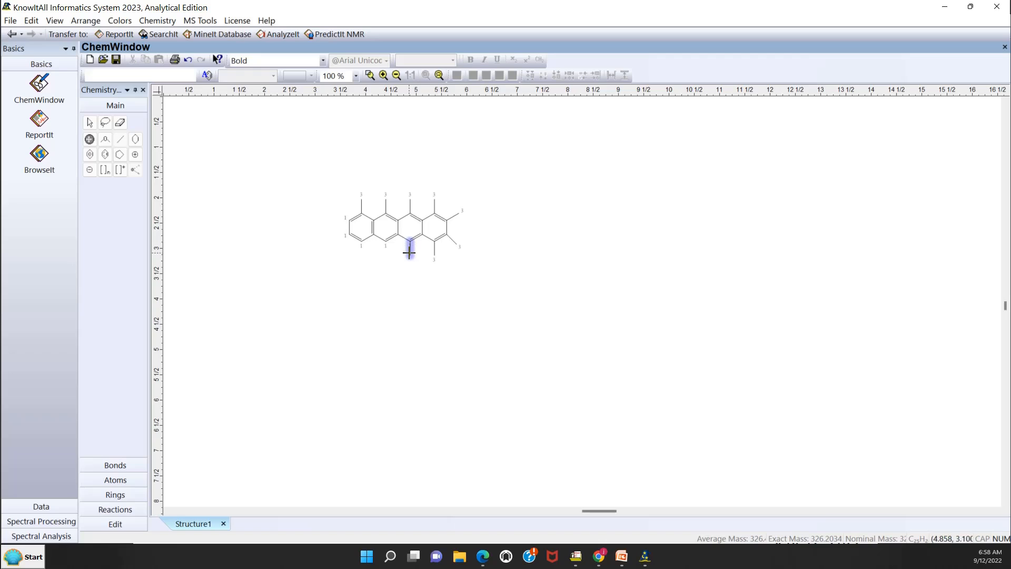
pyautogui.click(384, 254)
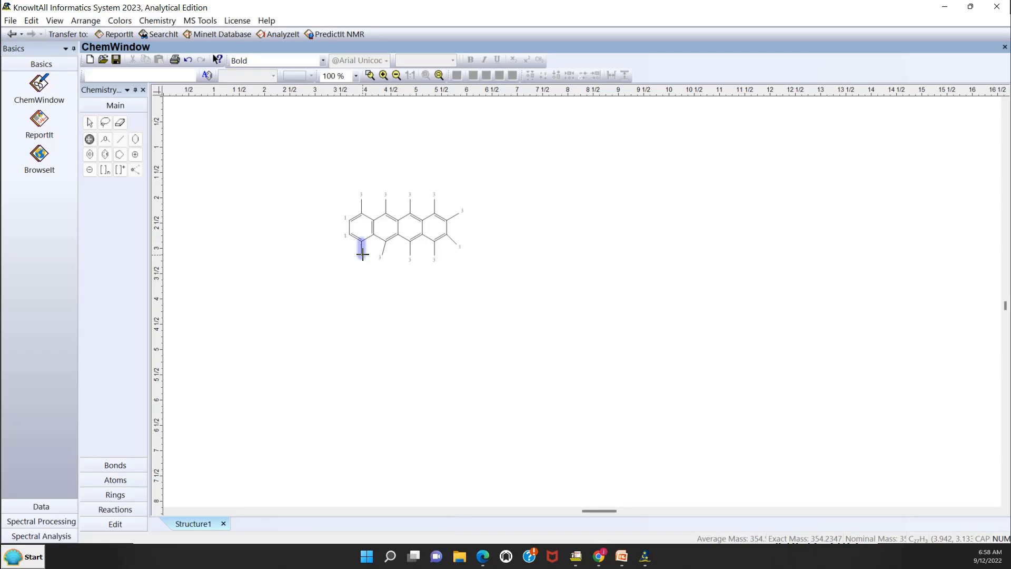
pyautogui.click(363, 252)
pyautogui.click(342, 243)
pyautogui.click(347, 220)
# Step: Select the whole four-ring structure, apply Clean Up to straighten its bonds, and clear the selection
pyautogui.click(91, 124)
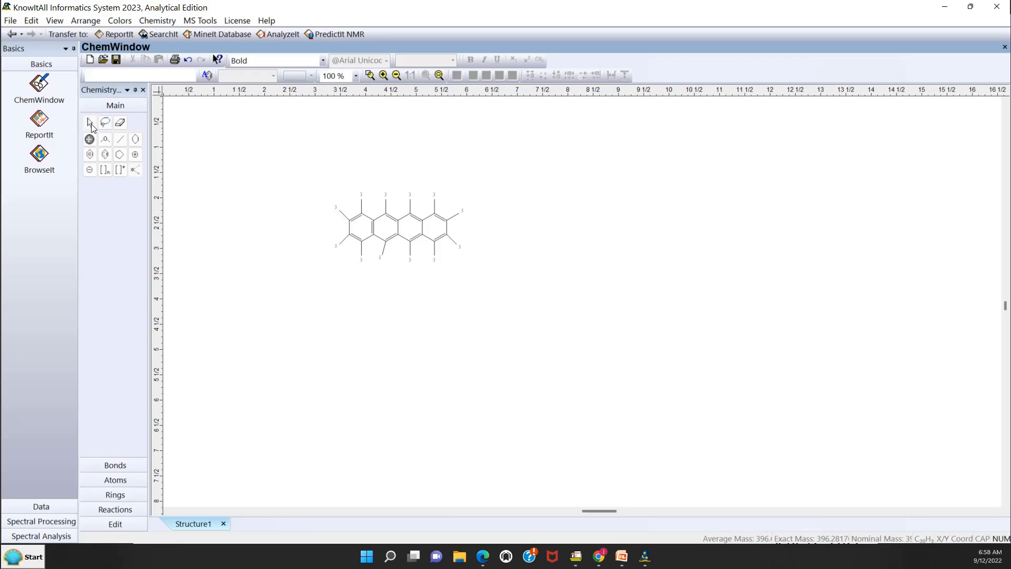
pyautogui.moveTo(295, 165); pyautogui.dragTo(522, 313)
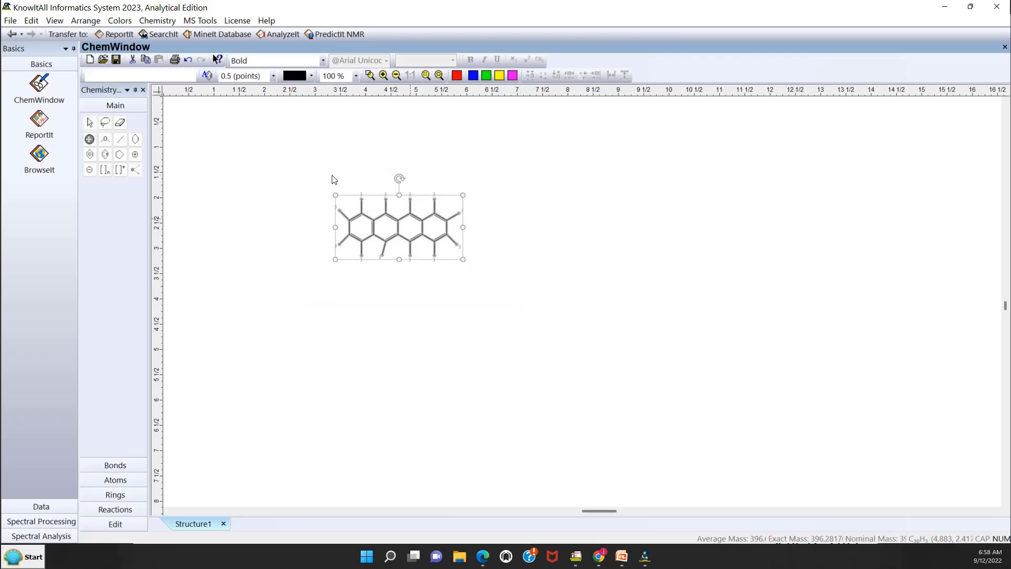
pyautogui.click(147, 22)
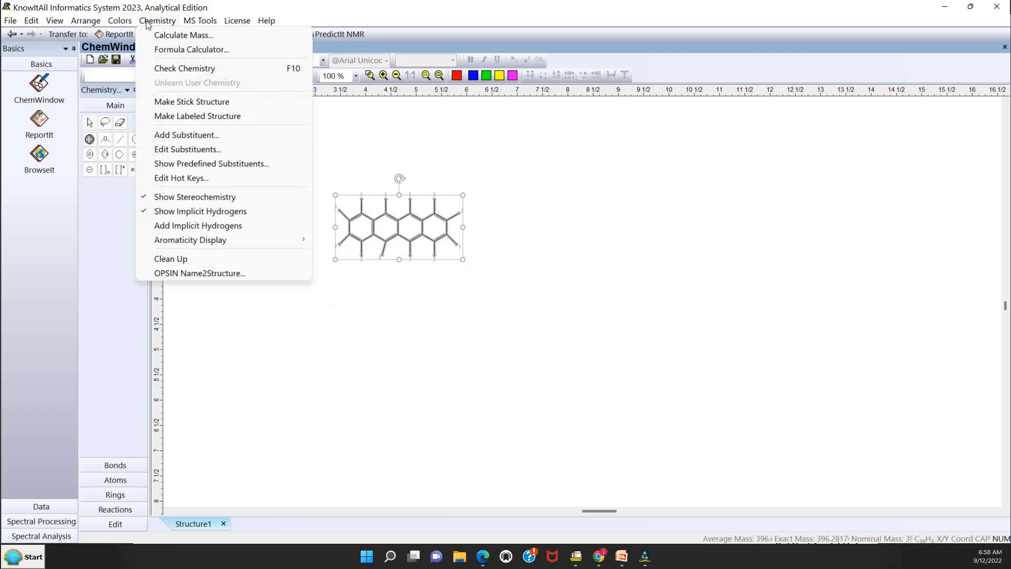
pyautogui.click(169, 259)
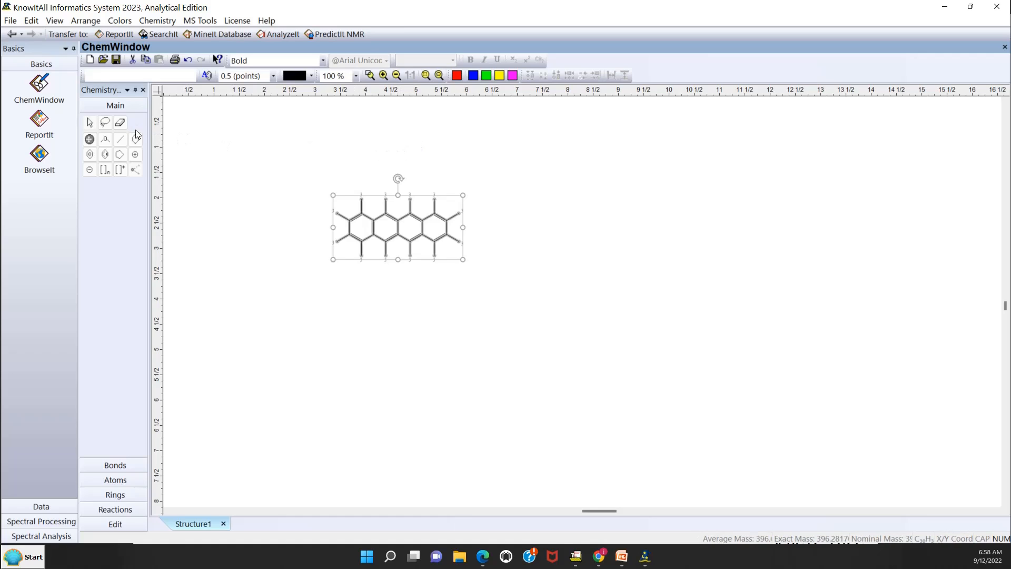
pyautogui.click(355, 152)
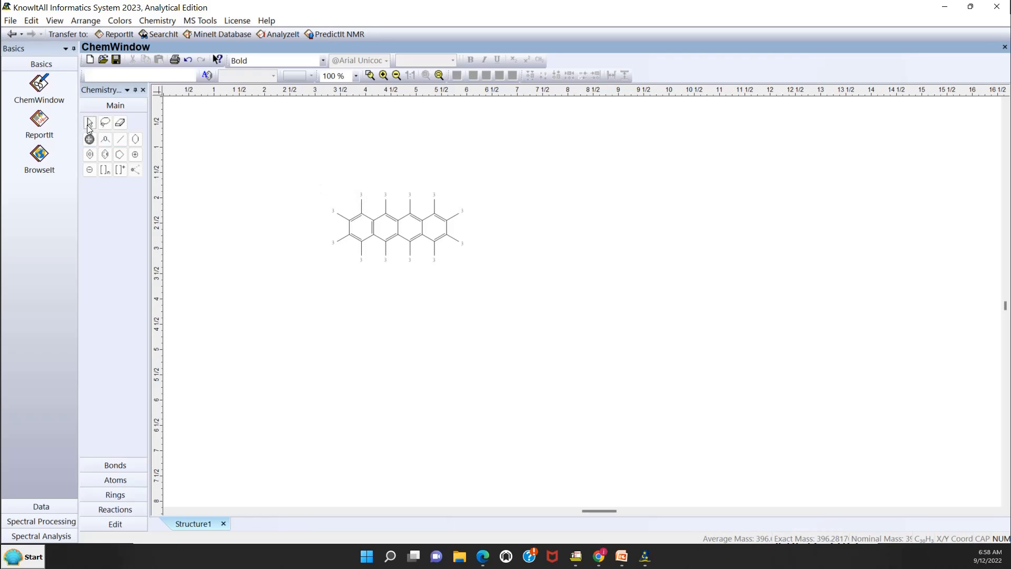
# Step: Label the two leftmost upper substituents of the four-ring structure CH3 and Cl using atom-label hot keys
pyautogui.click(362, 199)
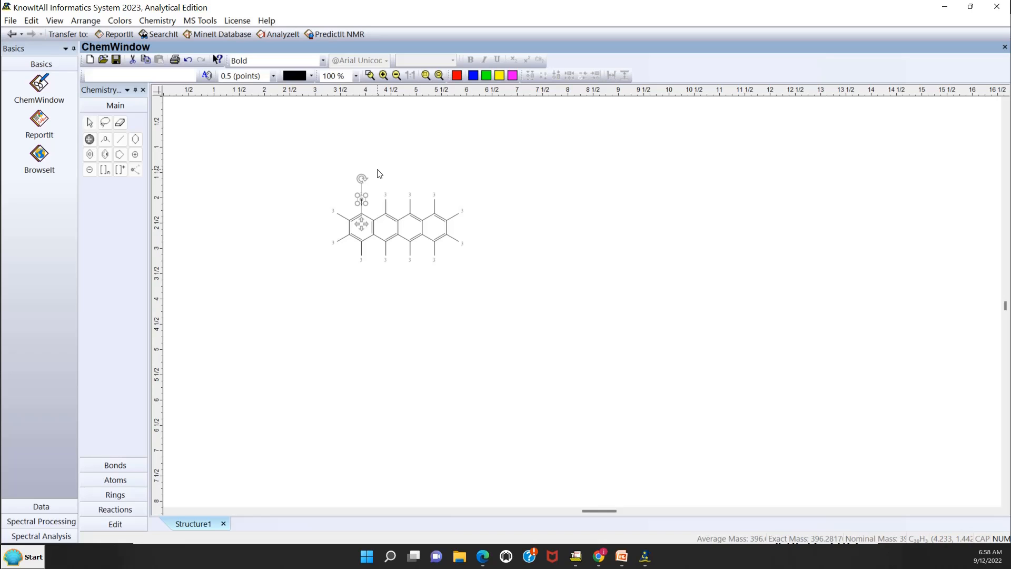
pyautogui.press('3')
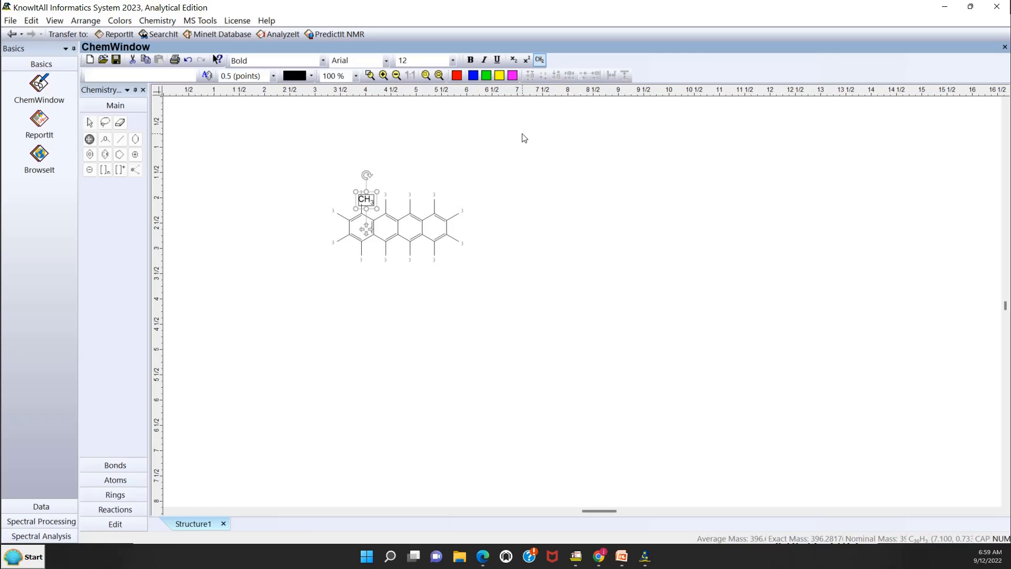
pyautogui.press('2')
pyautogui.press('1')
pyautogui.press('0')
pyautogui.press('3')
pyautogui.click(375, 179)
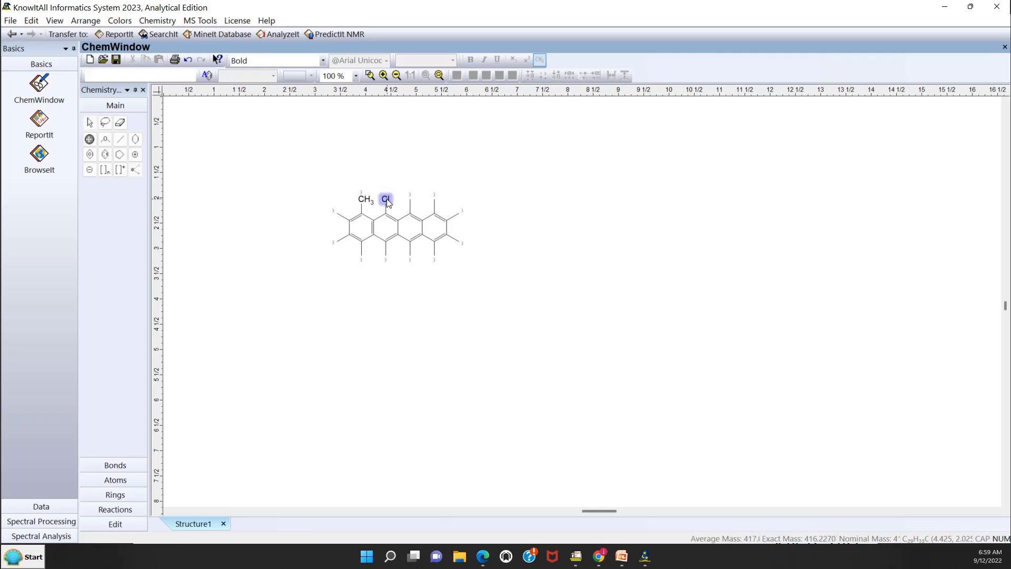
# Step: Continue clockwise from the Cl group, labelling the next five substituents H, Cbz, PH2, Ph and SH
pyautogui.click(387, 200)
pyautogui.press('h')
pyautogui.press('z')
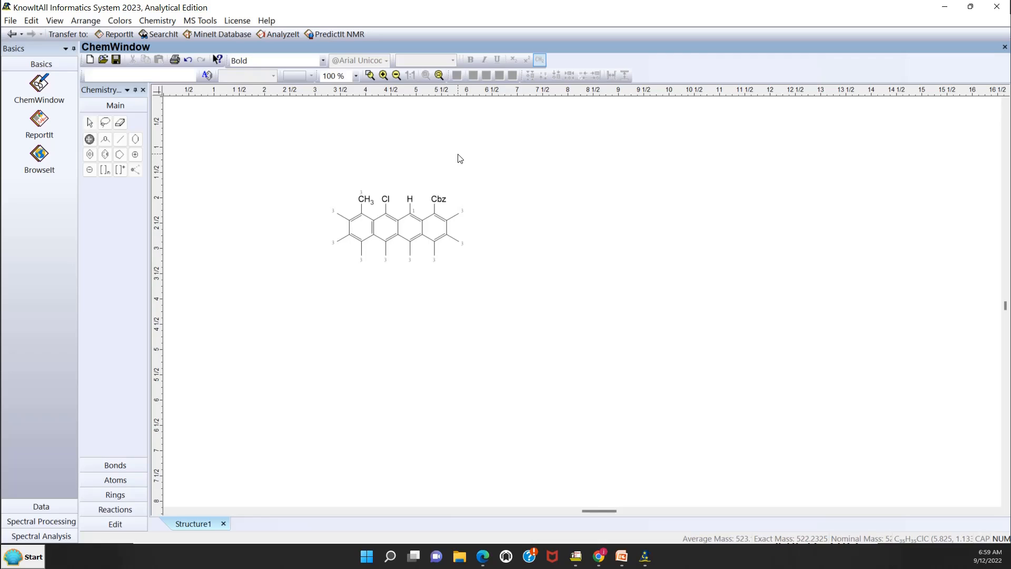
pyautogui.click(460, 215)
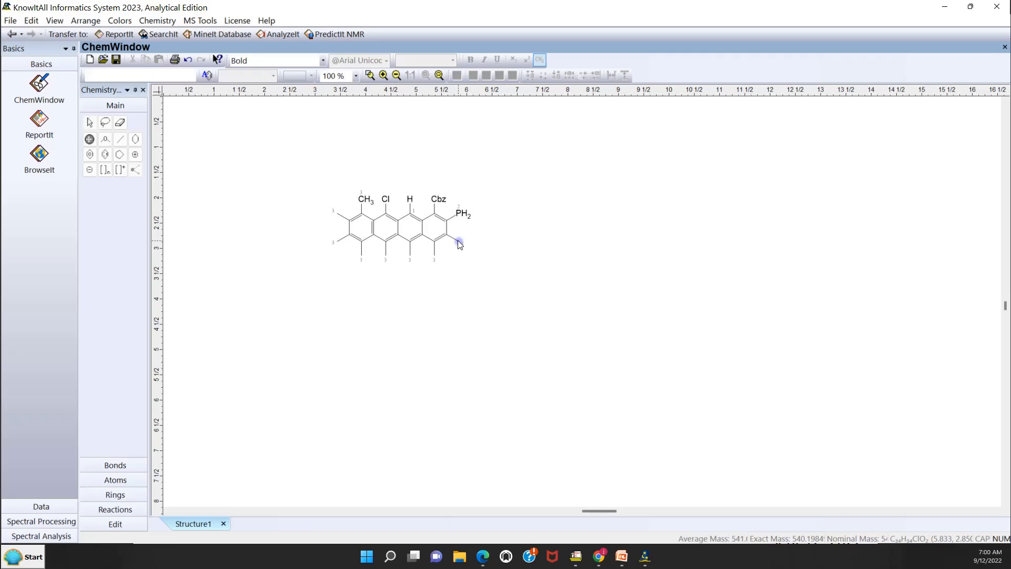
pyautogui.hotkey('shift', 'p')
pyautogui.press('s')
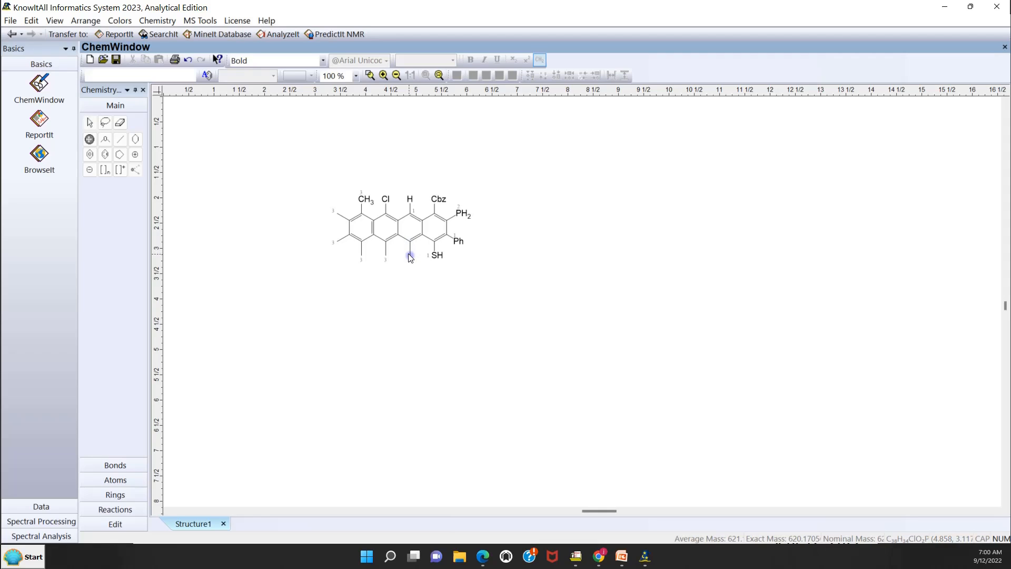
# Step: Label the remaining substituents clockwise from the SH group as SiH3, OH, COOH, NO2 and NH2
pyautogui.hotkey('shift', 's')
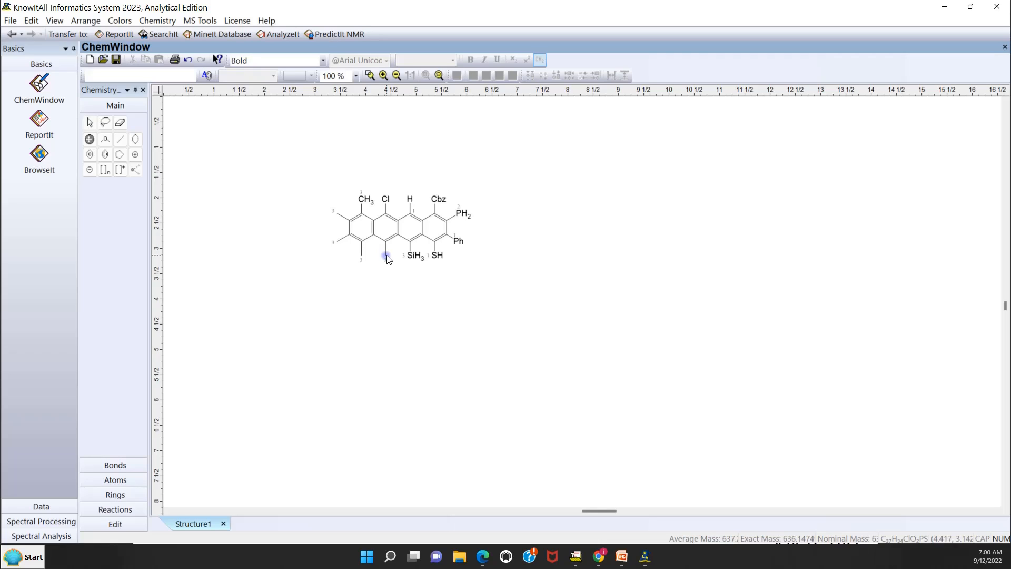
pyautogui.press('o')
pyautogui.hotkey('shift', 'n')
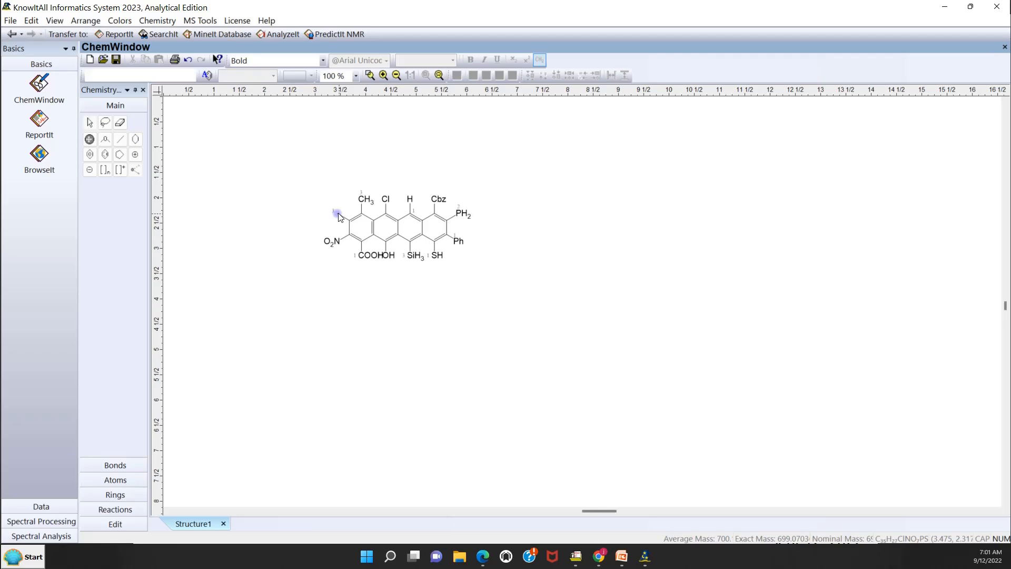
pyautogui.press('n')
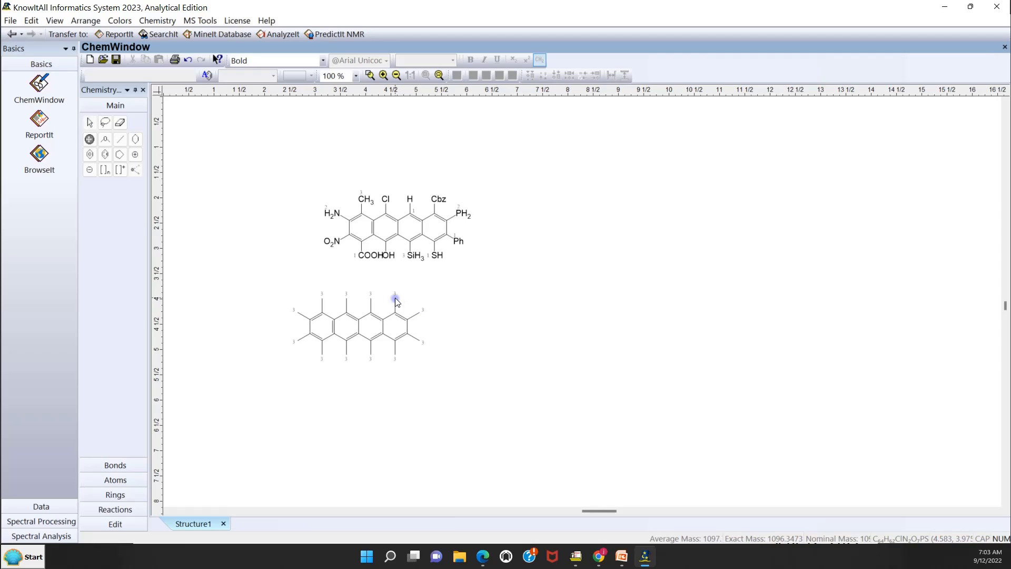
# Step: On the lower four-ring structure, label substituents clockwise from the rightmost ring's upper bond as Br, BH2, I, F and CF3
pyautogui.press('b')
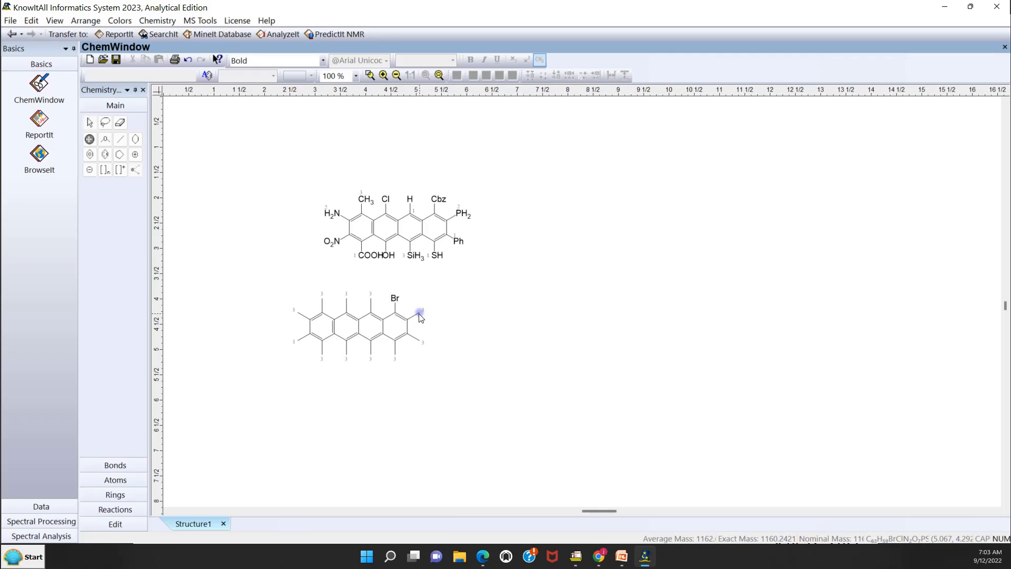
pyautogui.press('b')
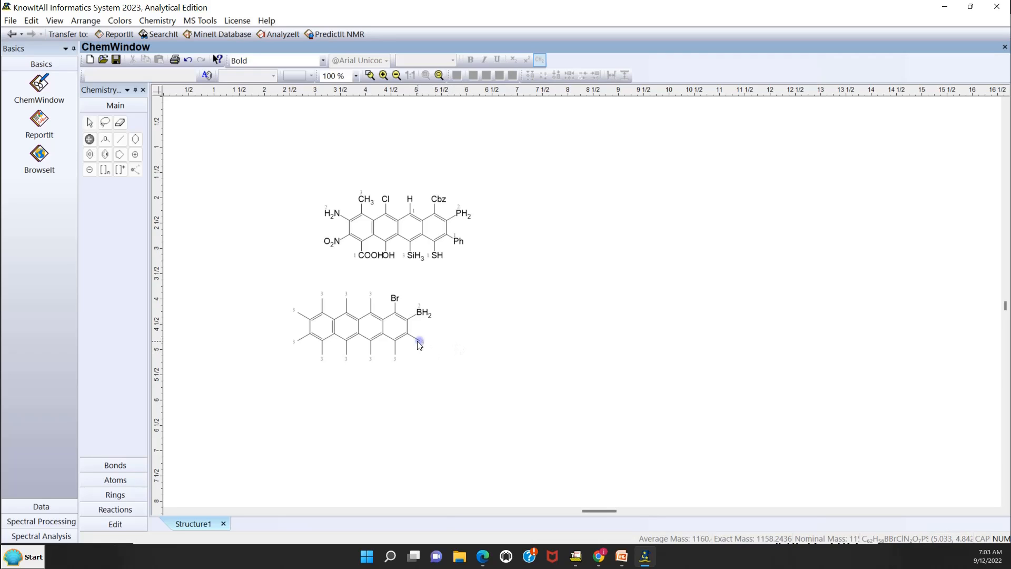
pyautogui.press('i')
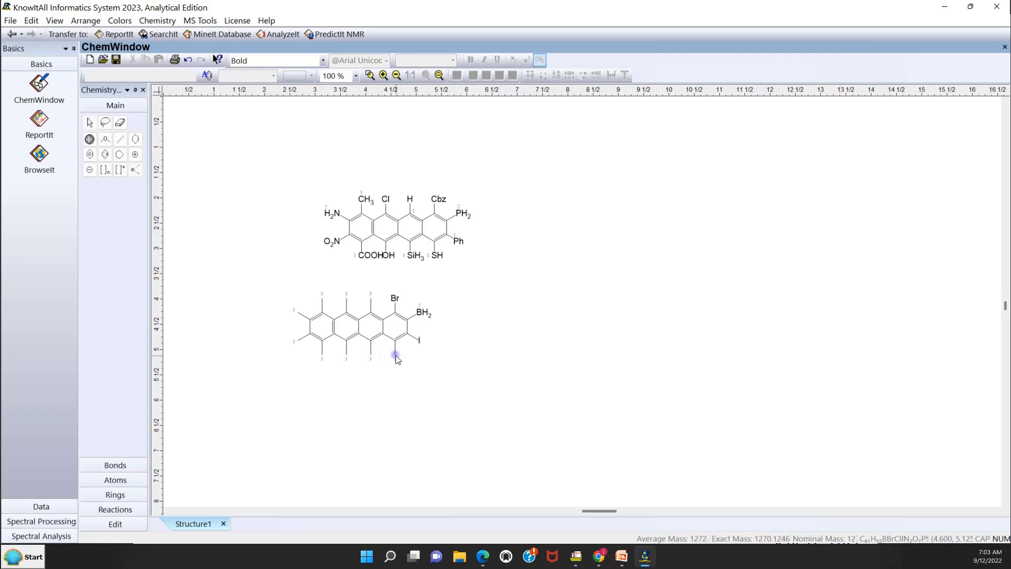
pyautogui.press('f')
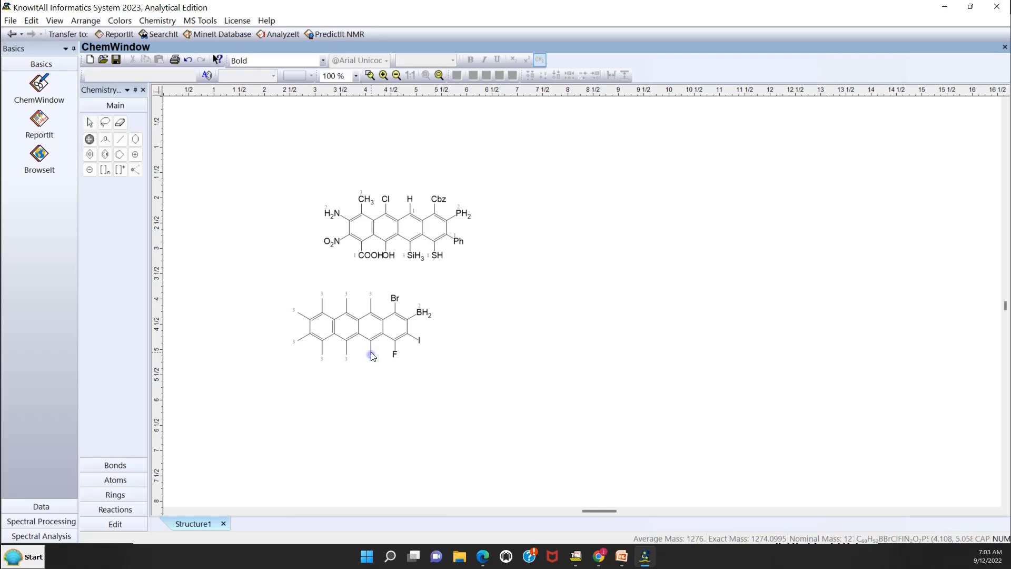
pyautogui.hotkey('shift', 'f')
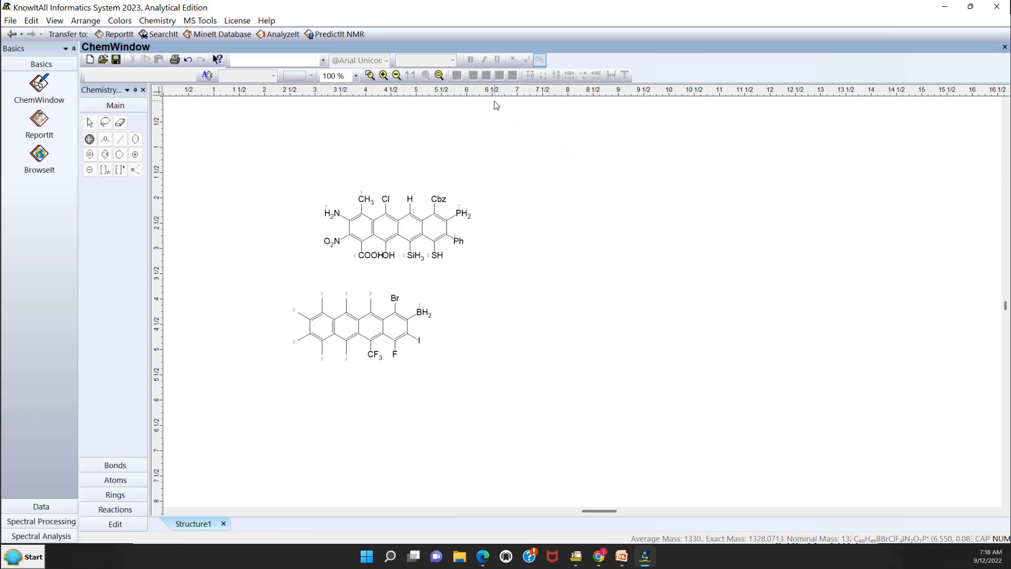
# Step: Create a new structure document, view Structure1 briefly, and return to the new blank document
pyautogui.click(12, 22)
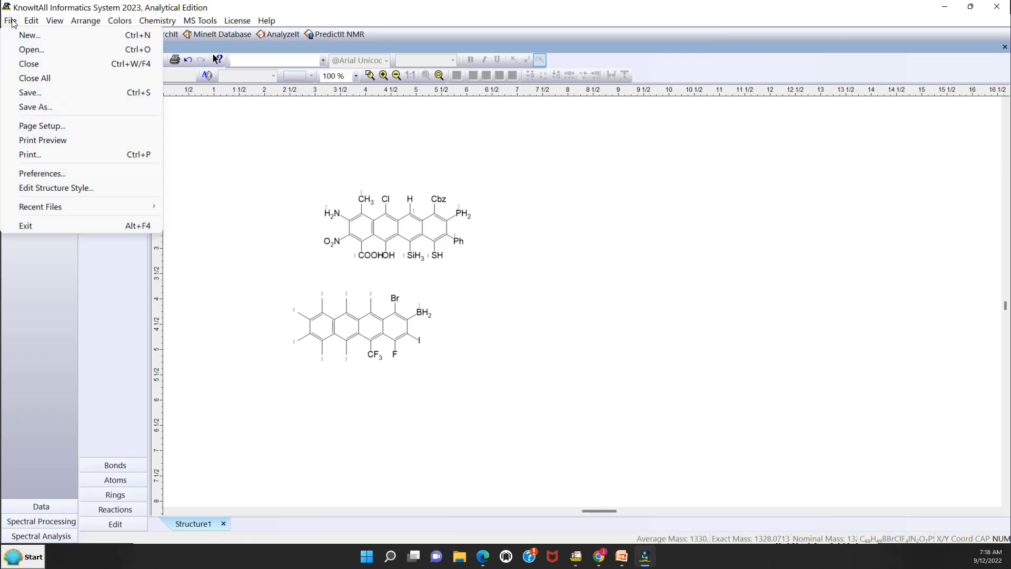
pyautogui.click(16, 34)
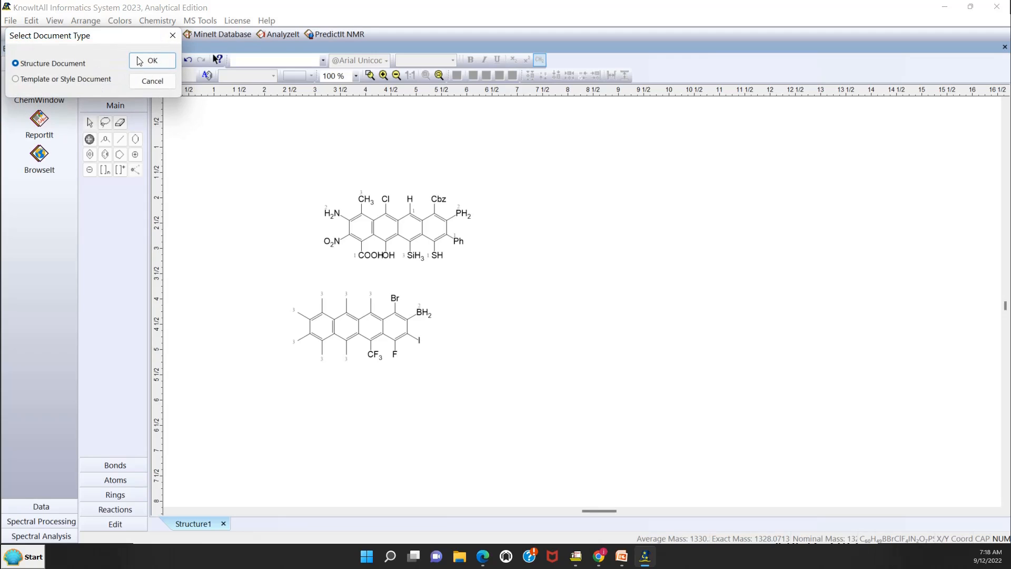
pyautogui.click(139, 61)
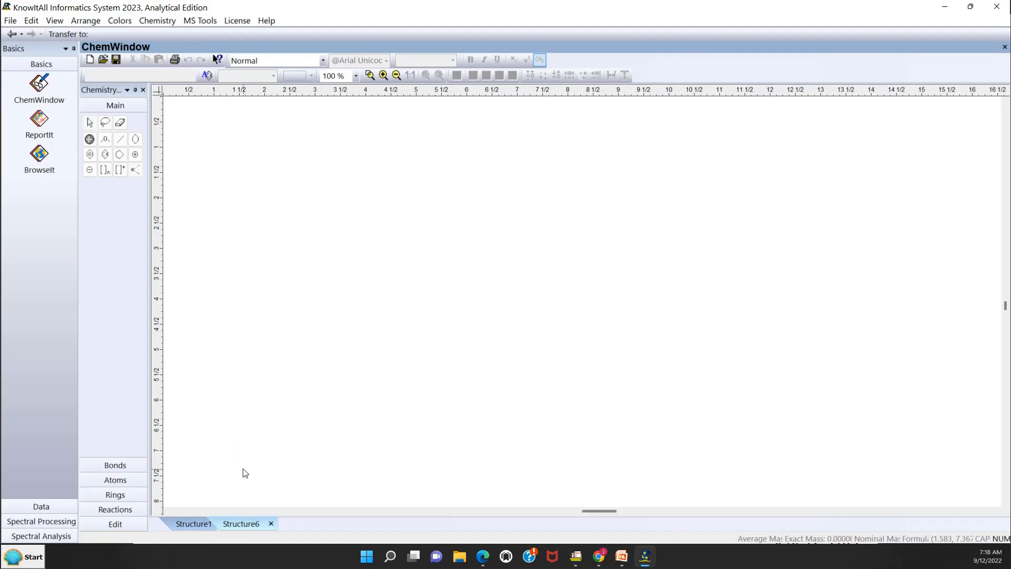
pyautogui.click(187, 524)
pyautogui.click(238, 524)
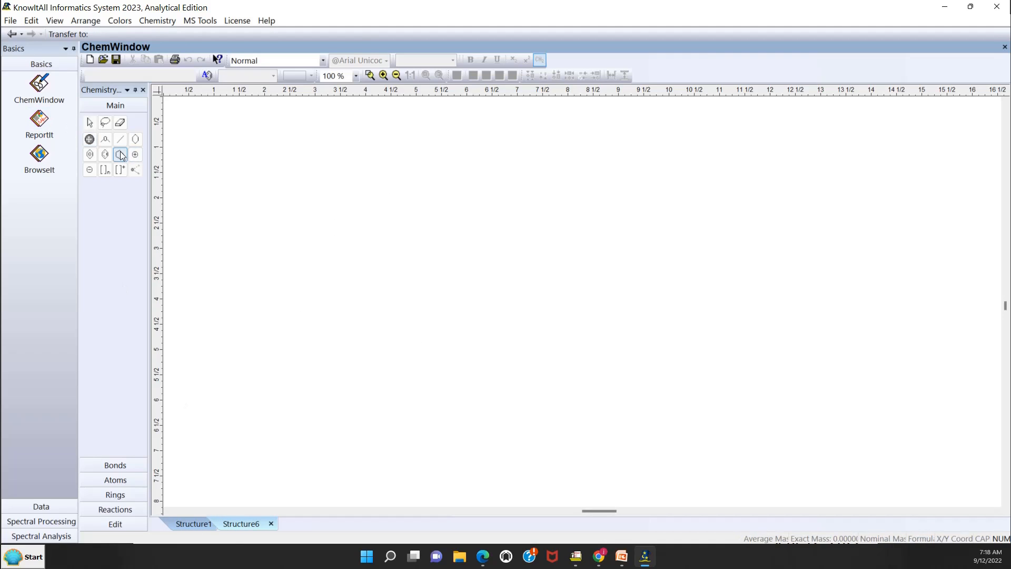
# Step: Draw a benzene ring in the blank document and add a single bond to its uppermost carbon
pyautogui.click(106, 154)
pyautogui.click(379, 232)
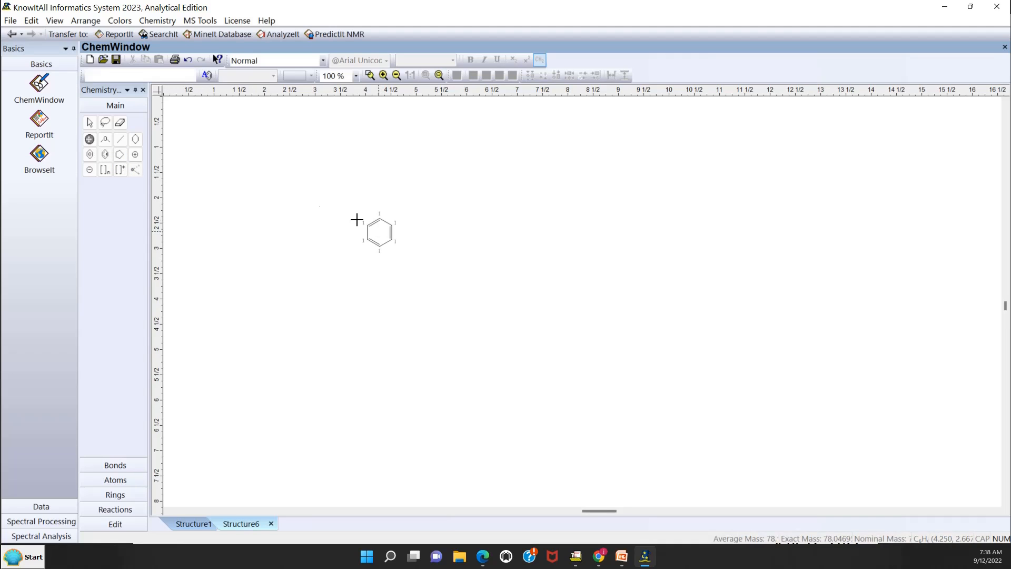
pyautogui.click(120, 141)
pyautogui.moveTo(379, 218); pyautogui.dragTo(377, 207)
# Step: Label the free end of the benzene ring's single bond AlCl3 with the label tool
pyautogui.click(106, 140)
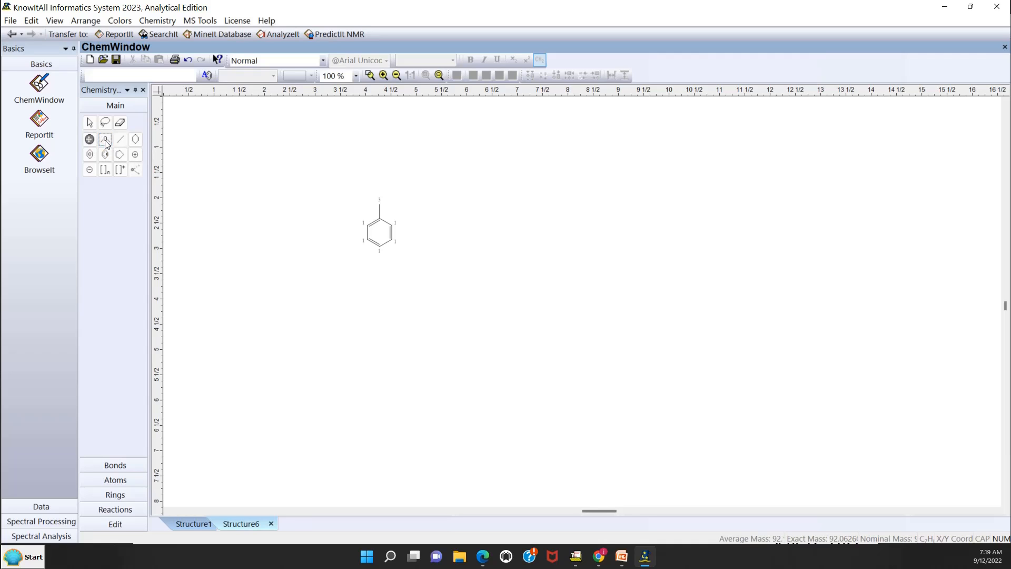
pyautogui.click(379, 203)
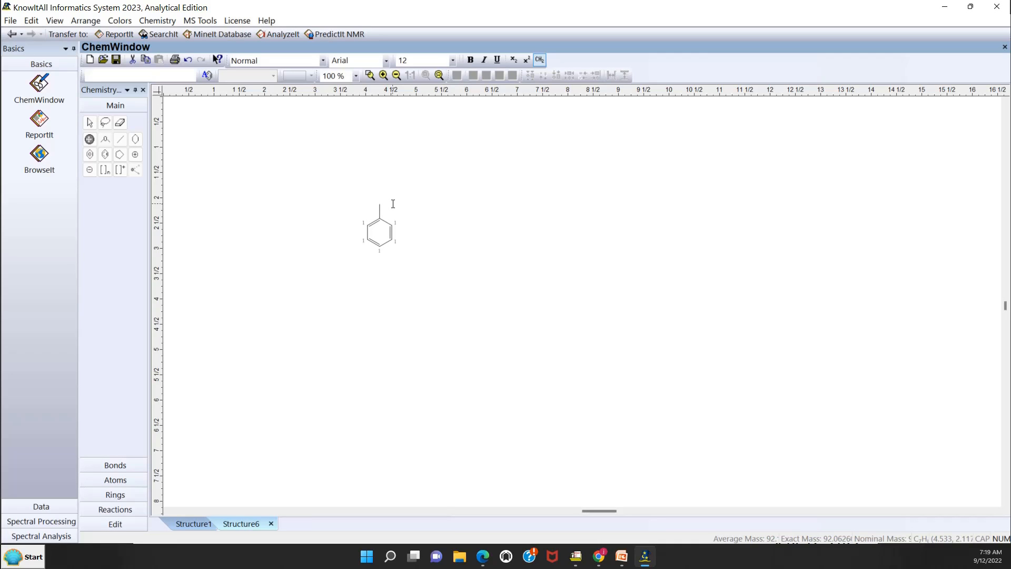
pyautogui.write('A')
pyautogui.write('l')
pyautogui.write('C')
pyautogui.write('l')
pyautogui.write('3')
pyautogui.click(89, 123)
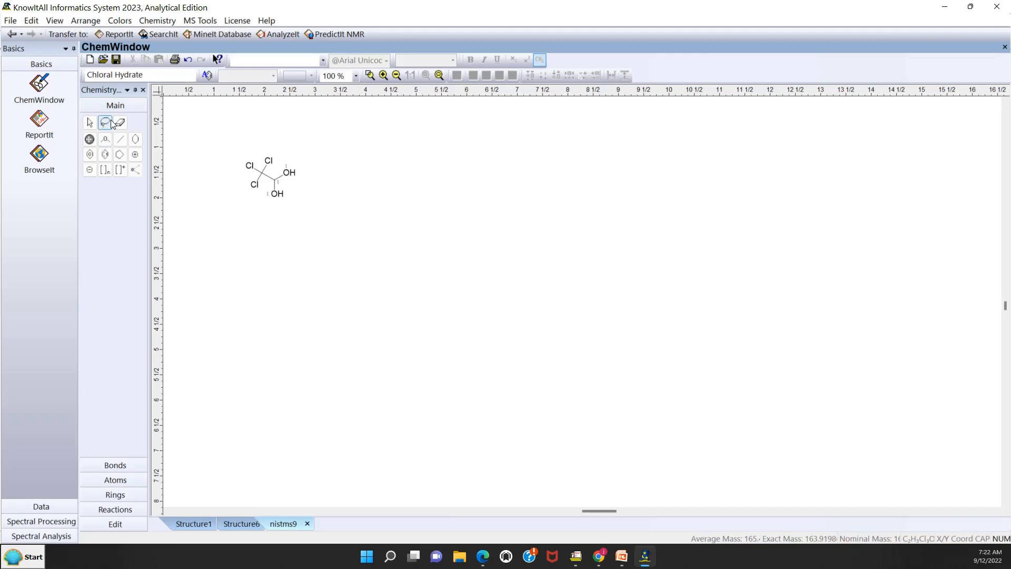
# Step: Use the mass spectrometry fragmentation tool to cut across chloral hydrate's carbon–carbon bond and show the formula and mass of both fragments
pyautogui.click(120, 524)
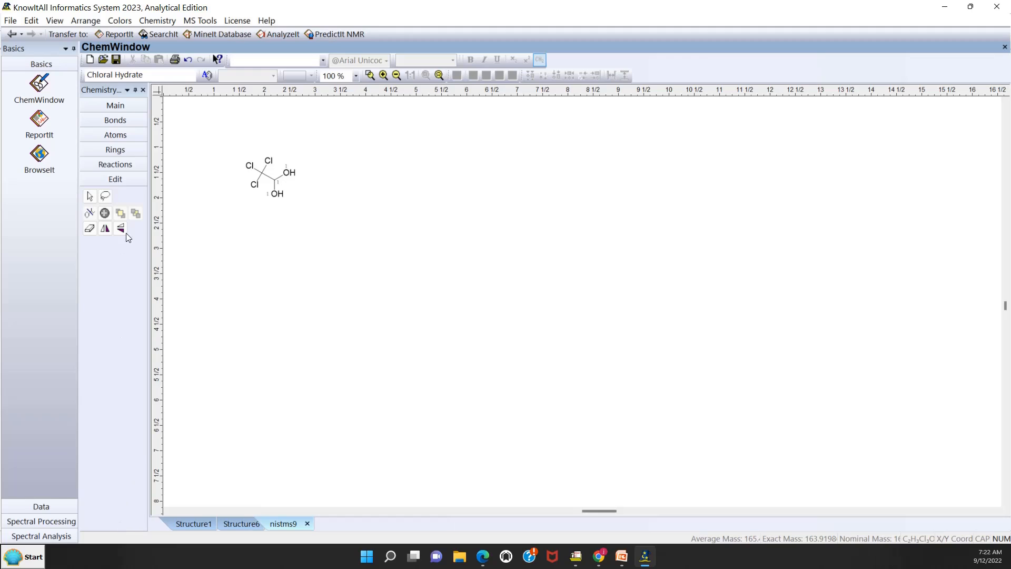
pyautogui.click(90, 215)
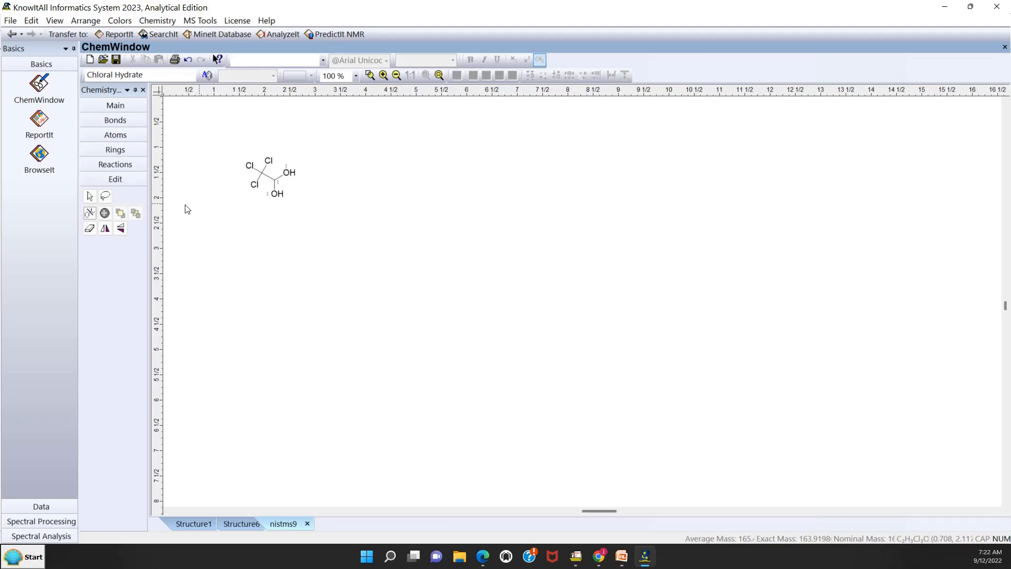
pyautogui.moveTo(259, 199); pyautogui.dragTo(292, 135)
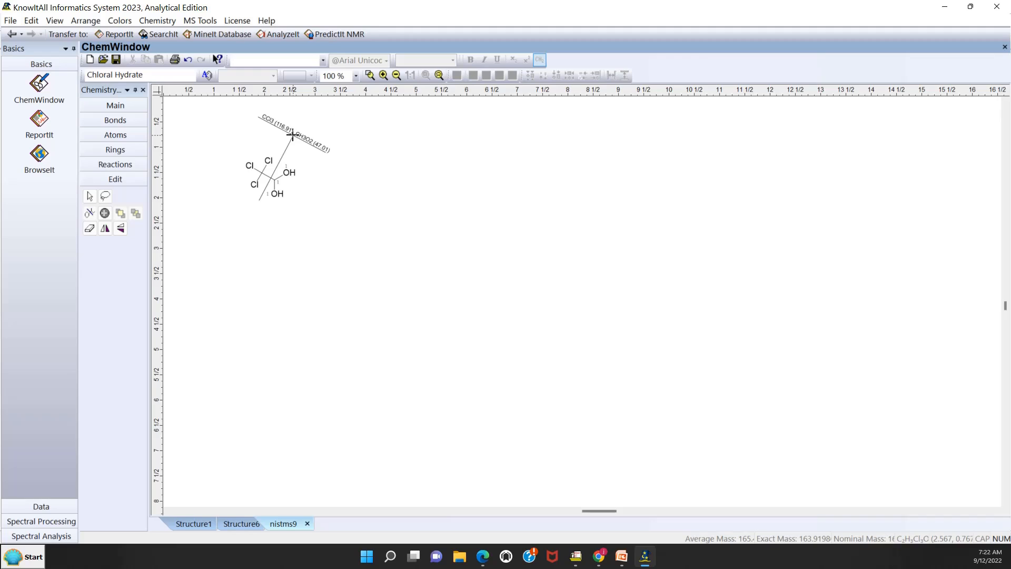
pyautogui.moveTo(293, 134); pyautogui.dragTo(293, 135)
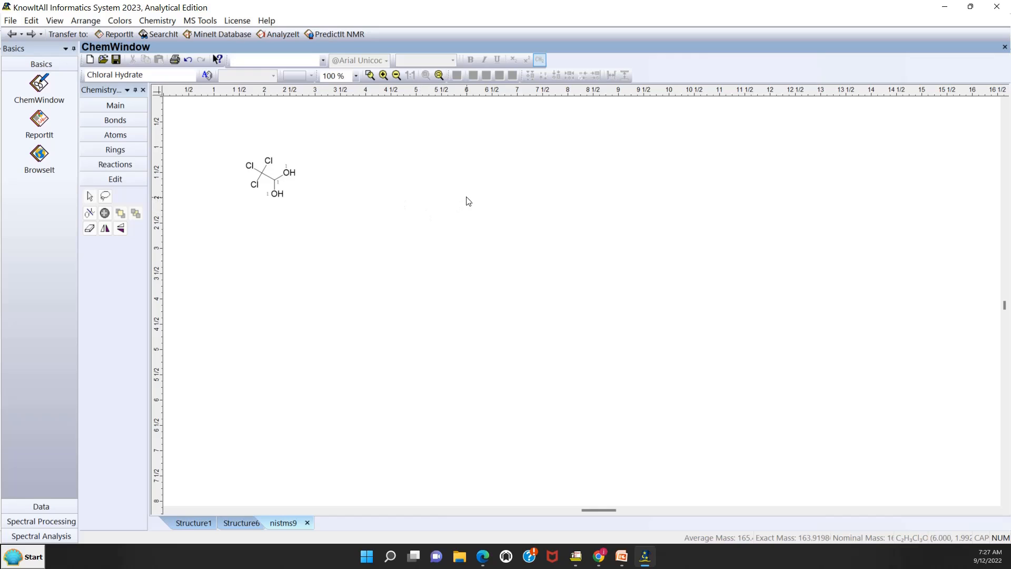
# Step: Select the whole chloral hydrate structure and transfer it to SearchIt, replacing the structure already loaded there
pyautogui.click(101, 109)
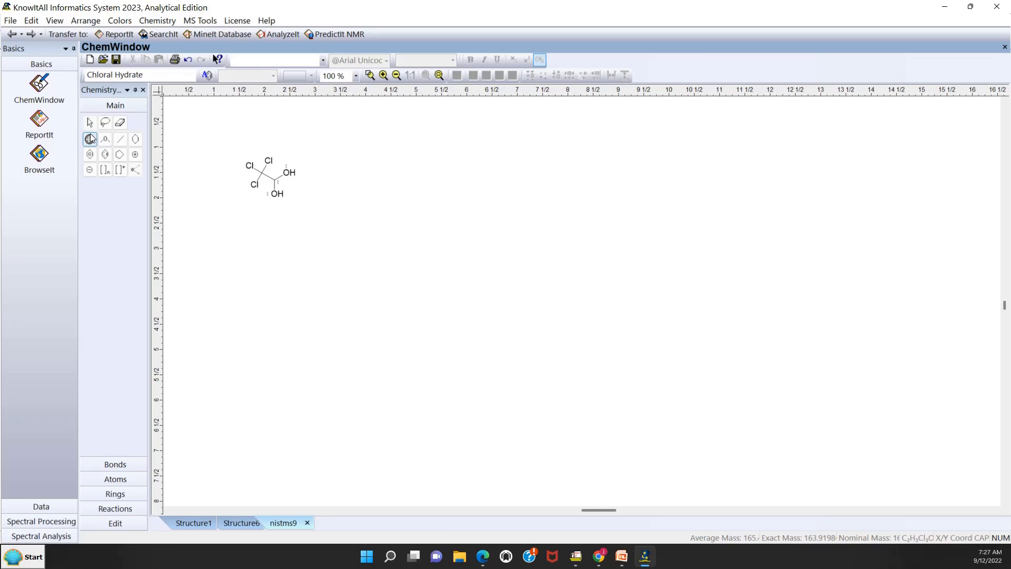
pyautogui.click(90, 125)
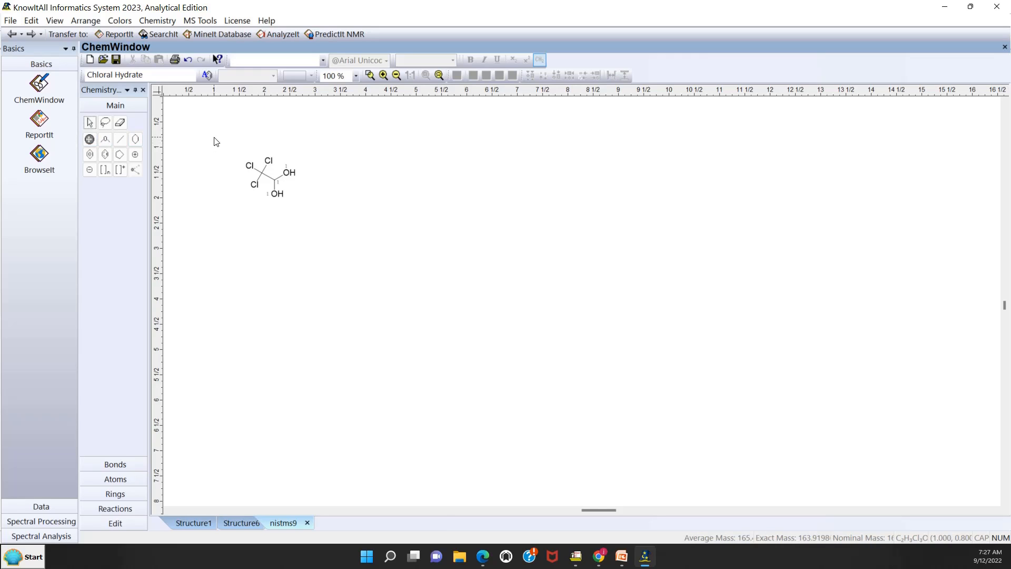
pyautogui.moveTo(214, 137); pyautogui.dragTo(313, 238)
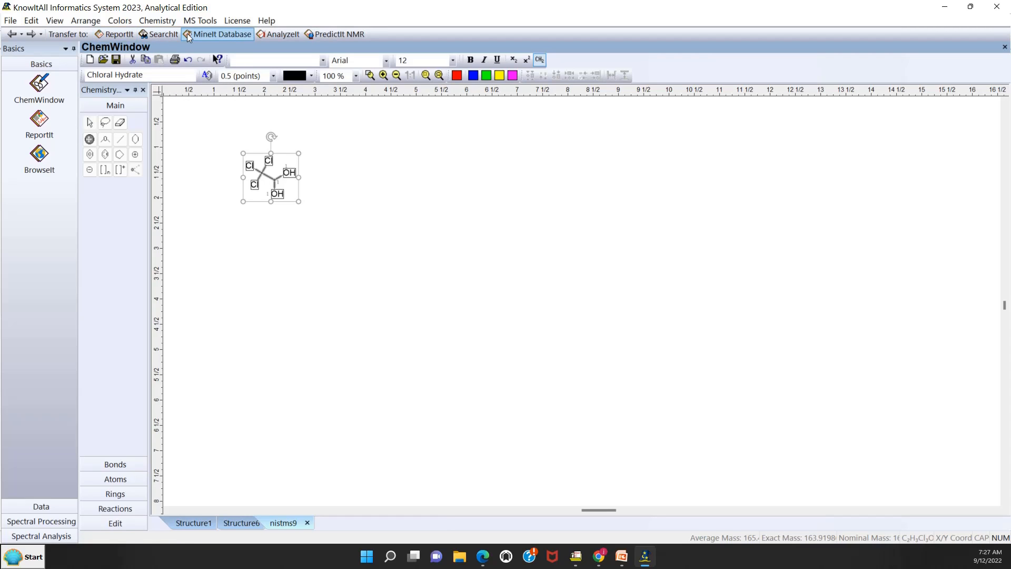
pyautogui.click(168, 34)
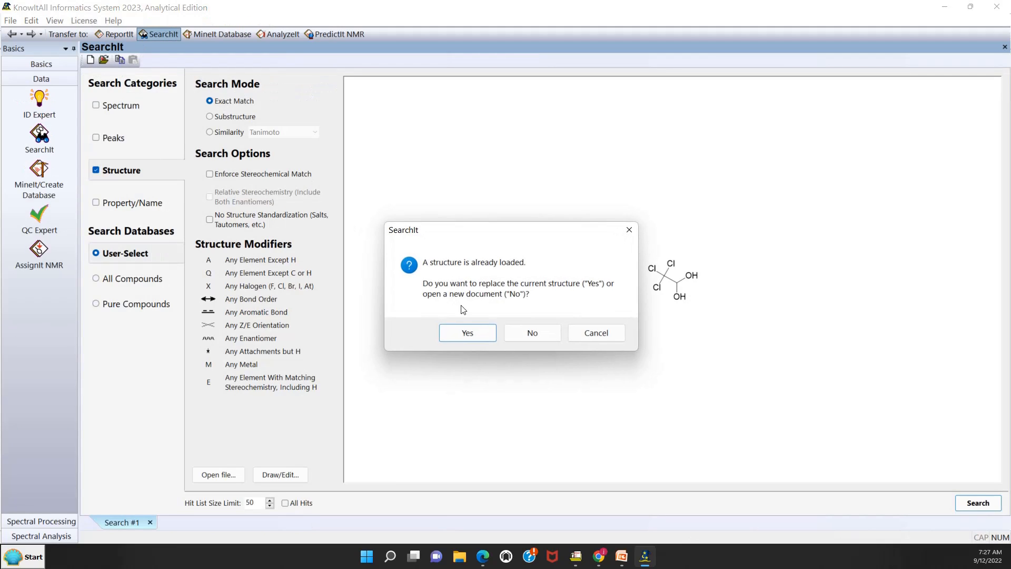
pyautogui.click(468, 332)
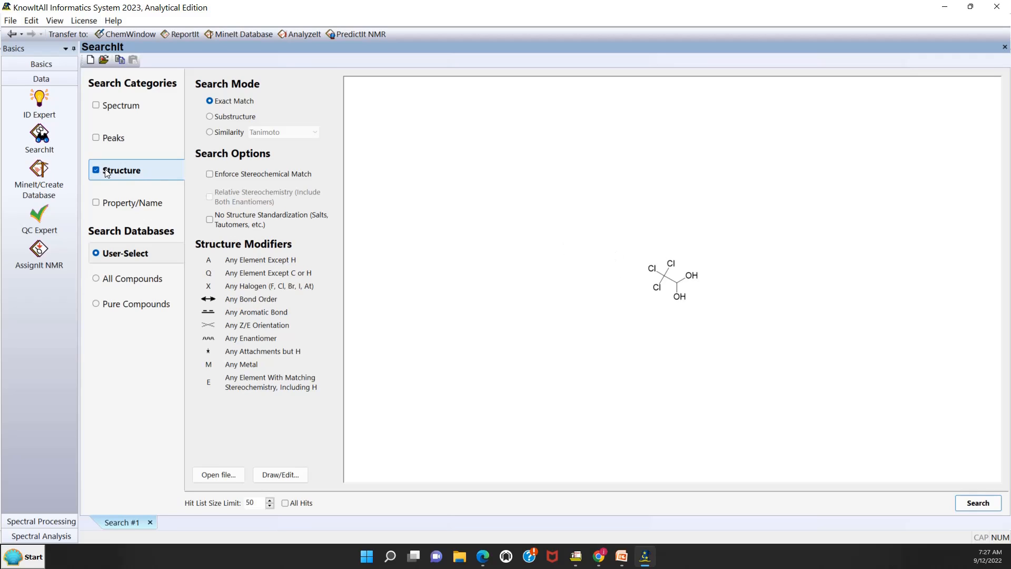
# Step: Review the user-selected databases and spectral technique options, then run an exact-match structure search for chloral hydrate
pyautogui.click(128, 254)
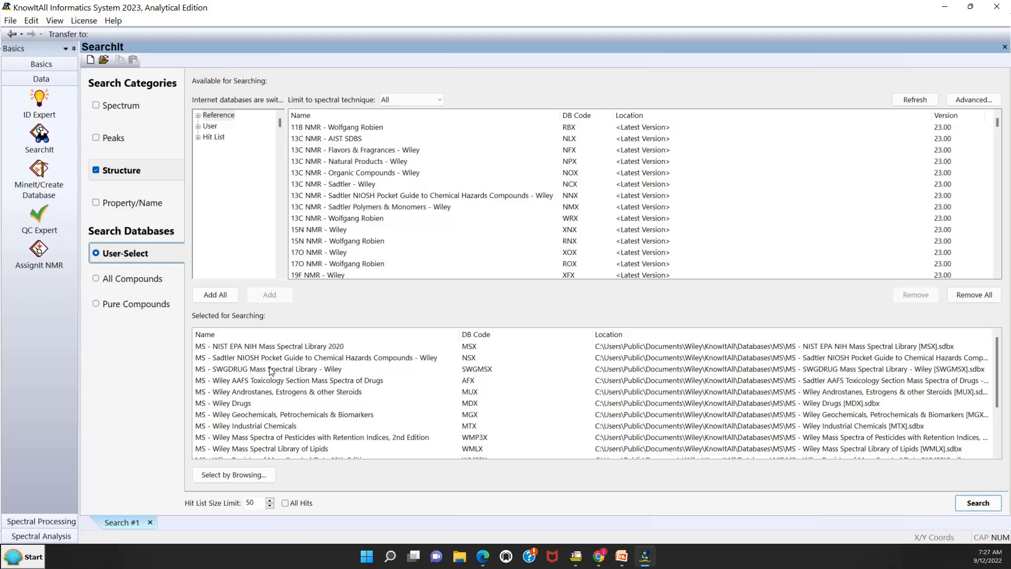
pyautogui.click(420, 99)
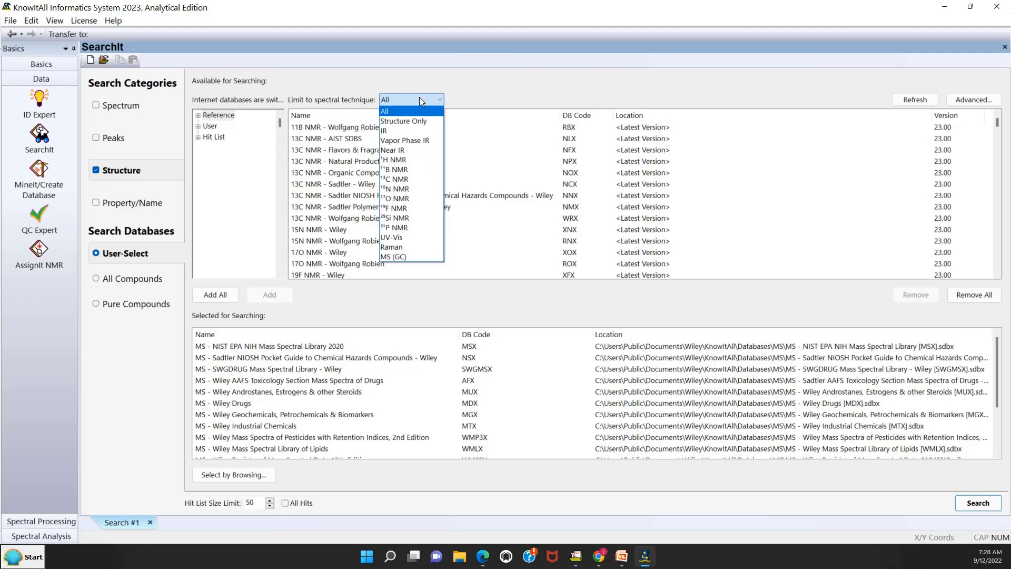
pyautogui.click(421, 100)
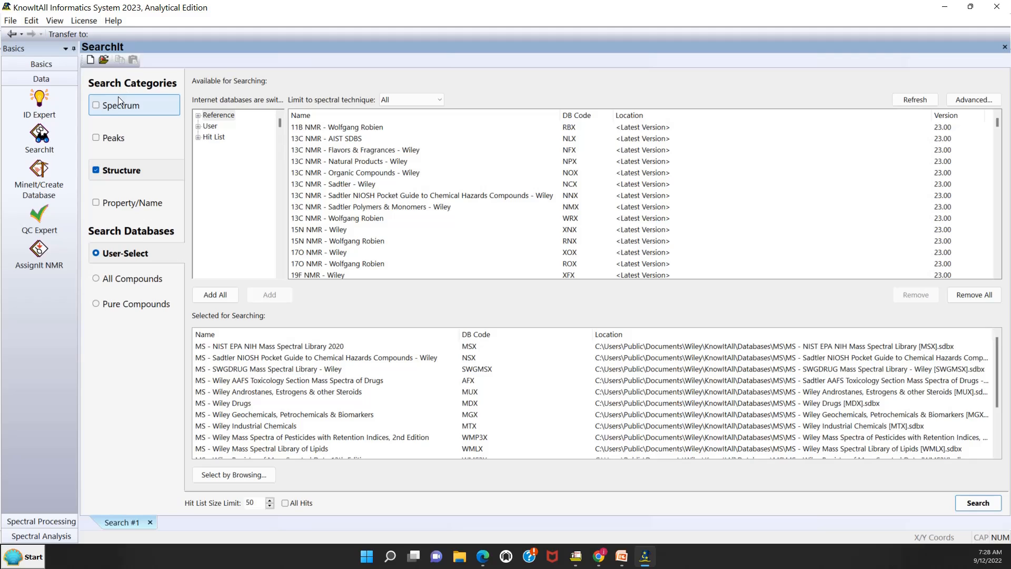
pyautogui.click(111, 175)
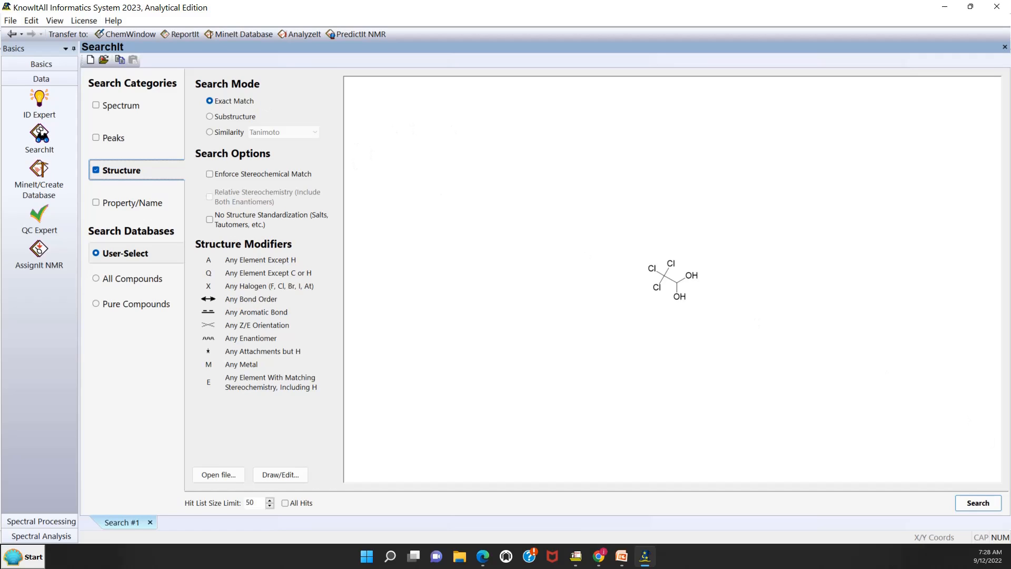
pyautogui.click(985, 505)
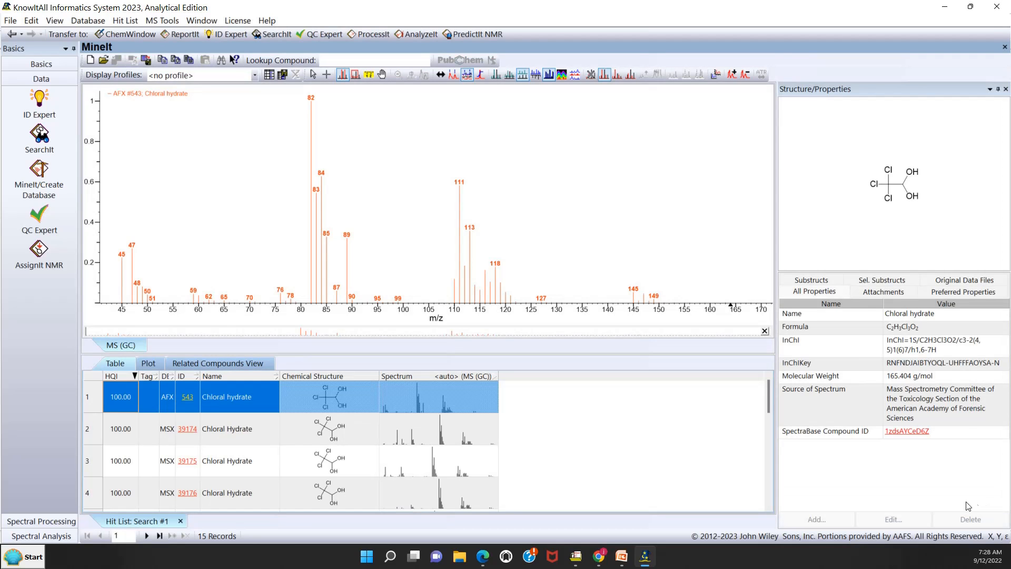
# Step: Browse the first eight exact-match hits, comparing their spectra, structures and properties, and return to the first record
pyautogui.click(130, 399)
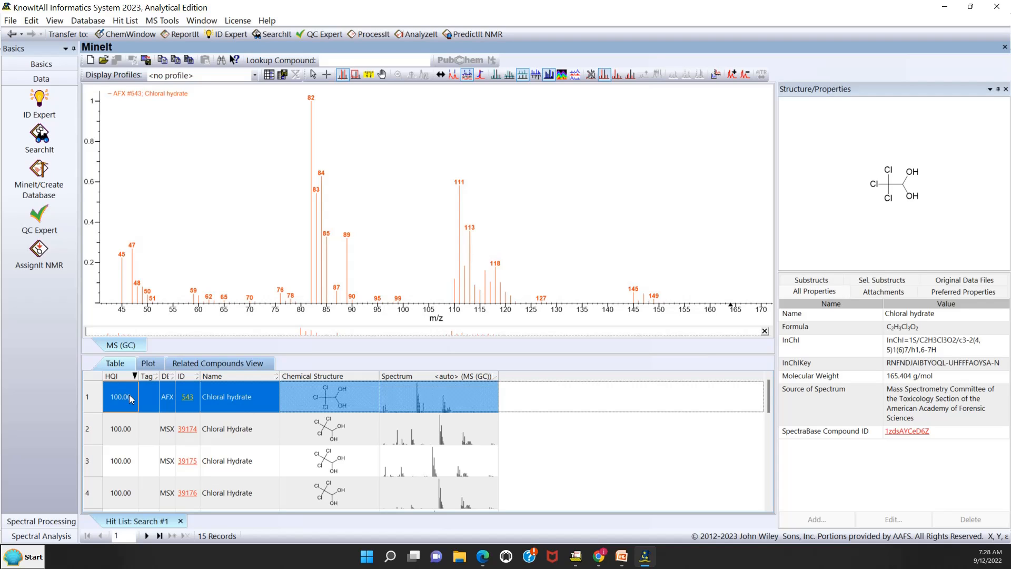
pyautogui.press('Down')
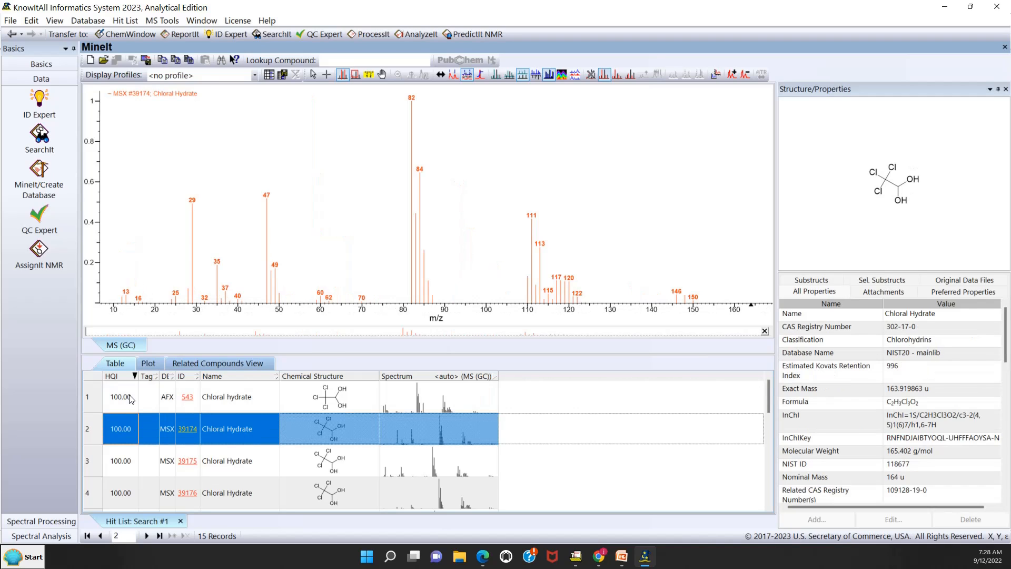
pyautogui.click(130, 398)
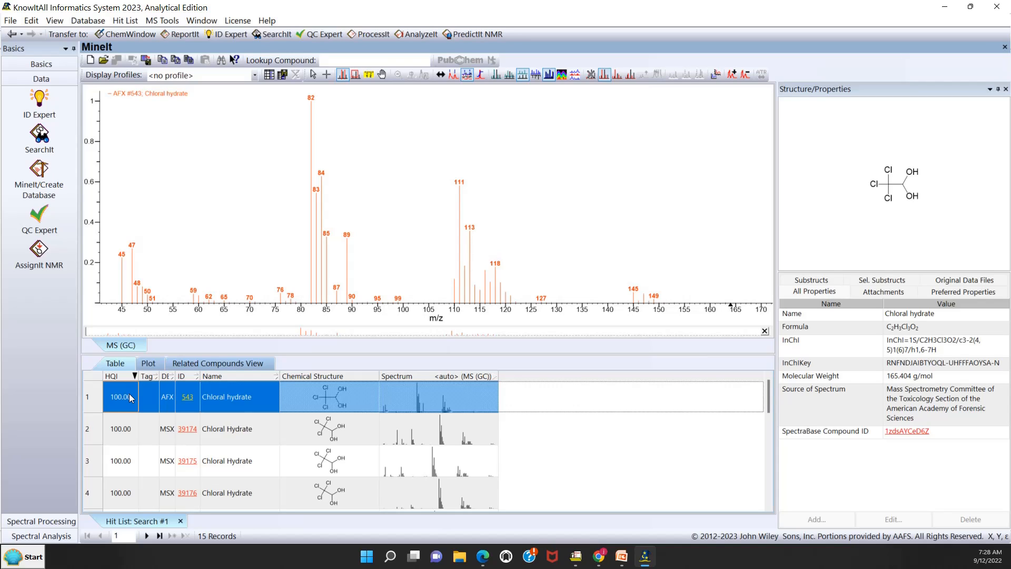
pyautogui.press('Down')
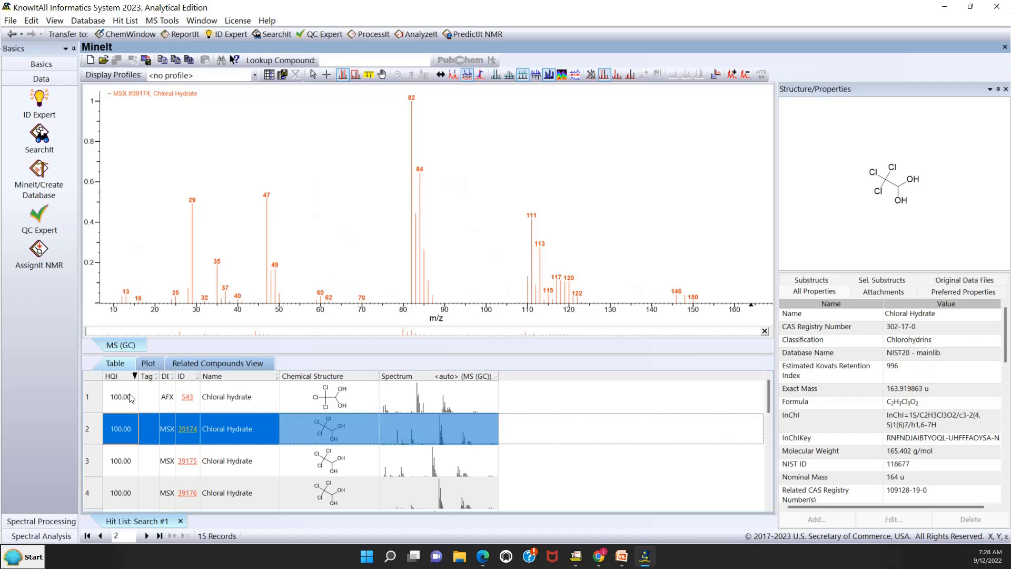
pyautogui.press('Down')
pyautogui.press('Down')
pyautogui.press('Down')
pyautogui.press('Down')
pyautogui.press('Down')
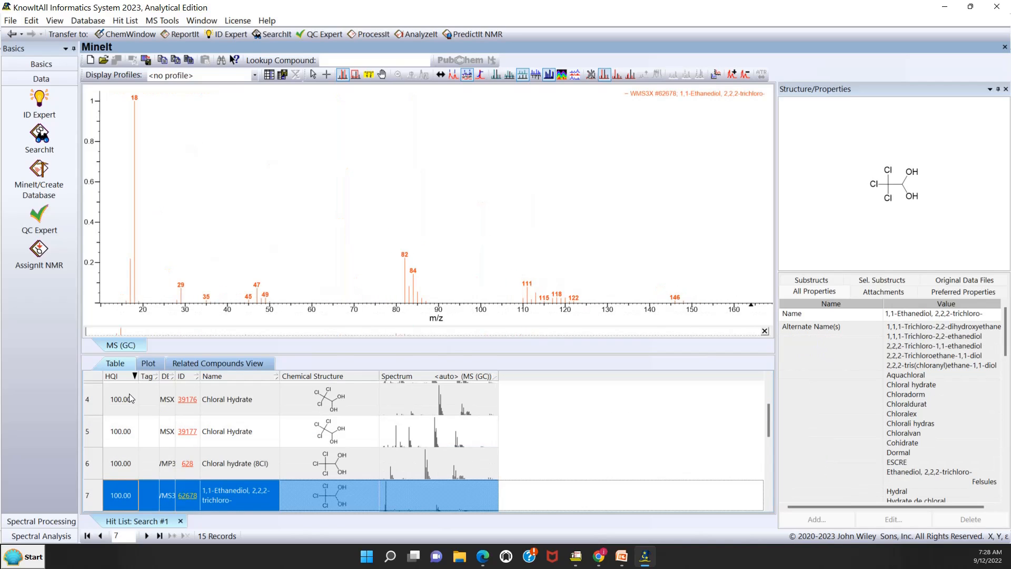
pyautogui.press('Down')
pyautogui.press('Up')
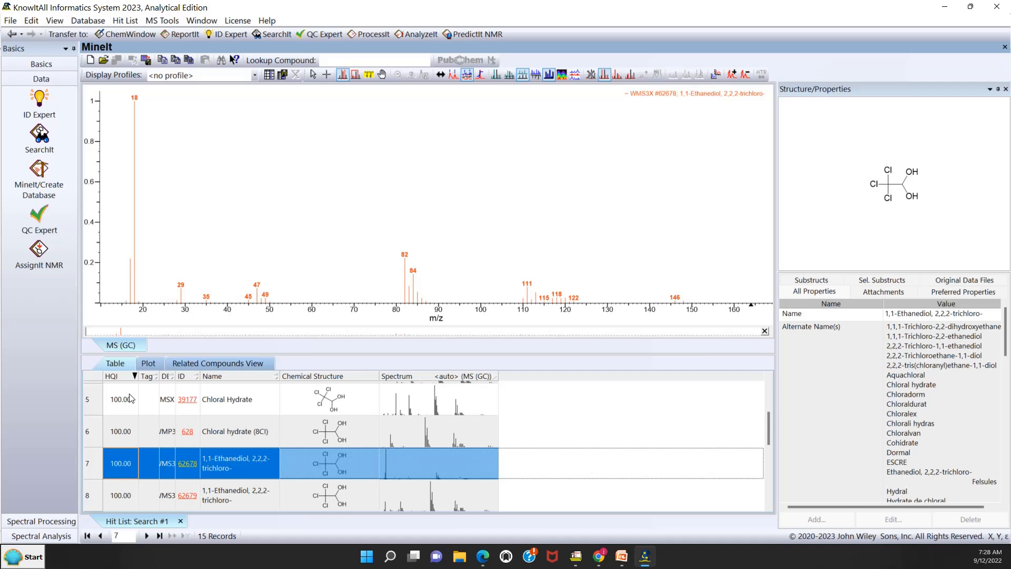
pyautogui.press('Up')
pyautogui.press('Up')
pyautogui.press('Up')
pyautogui.press('Up')
pyautogui.press('Up')
pyautogui.press('Up')
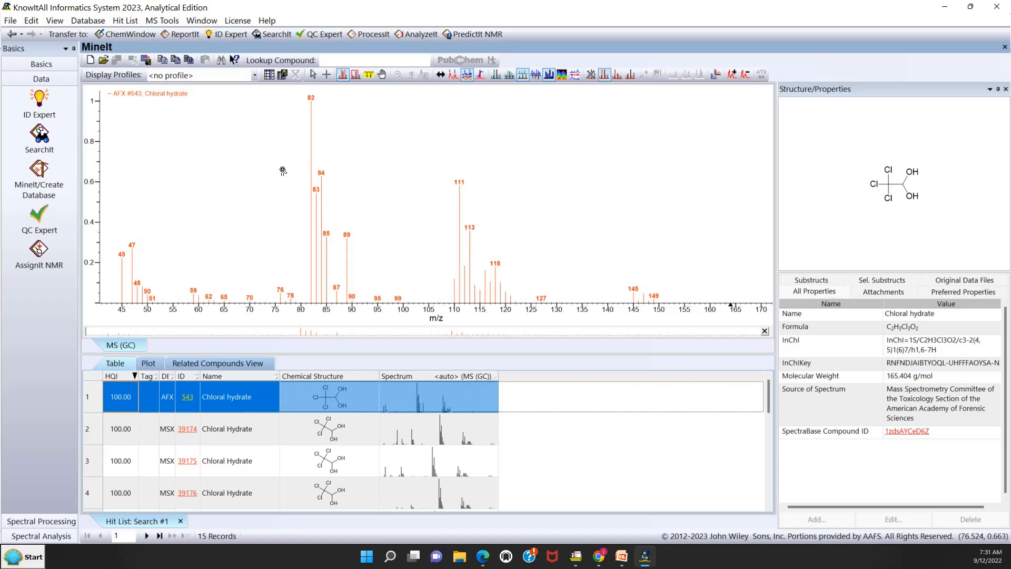
# Step: Go back from the MineIt hit list through SearchIt to the chloral hydrate drawing in ChemWindow
pyautogui.click(21, 36)
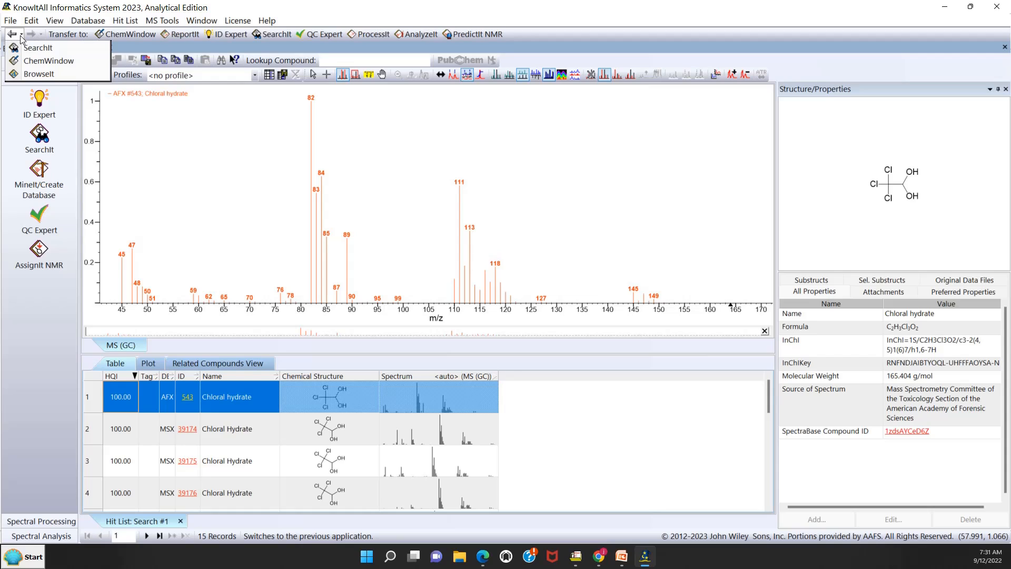
pyautogui.click(21, 35)
pyautogui.click(13, 35)
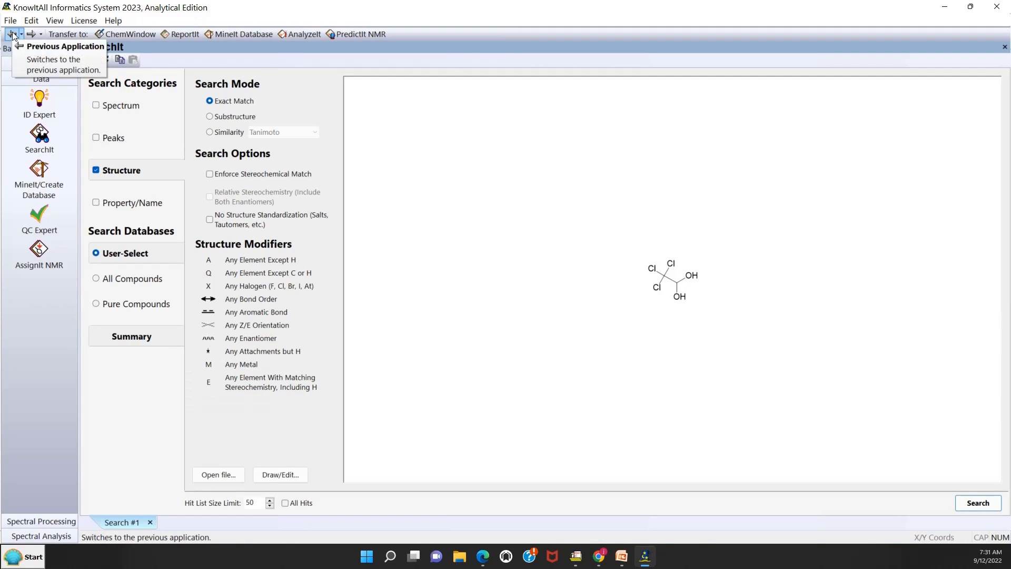
pyautogui.click(12, 35)
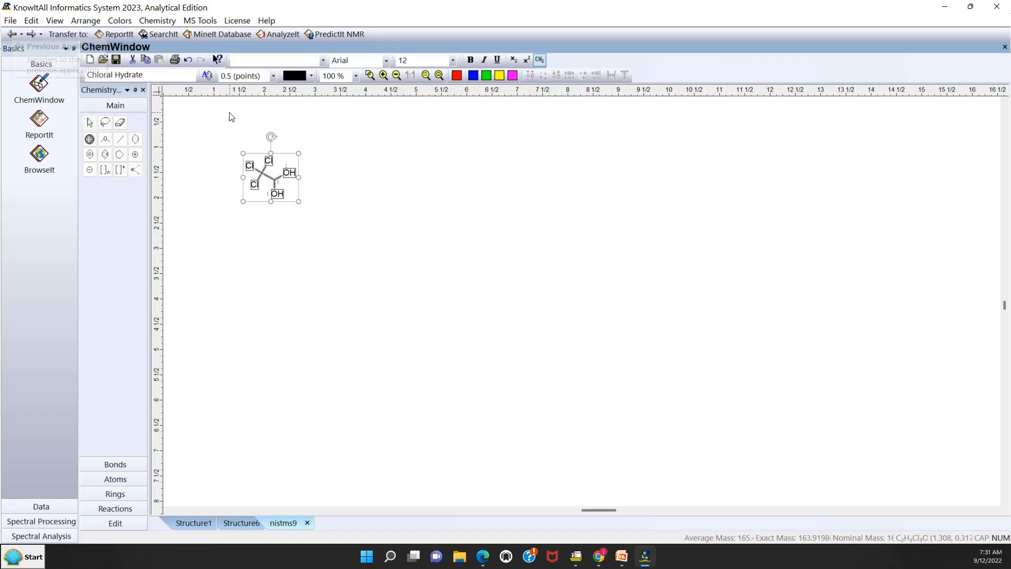
# Step: Reselect the chloral hydrate structure and transfer it to SearchIt again, replacing the current query structure
pyautogui.click(480, 142)
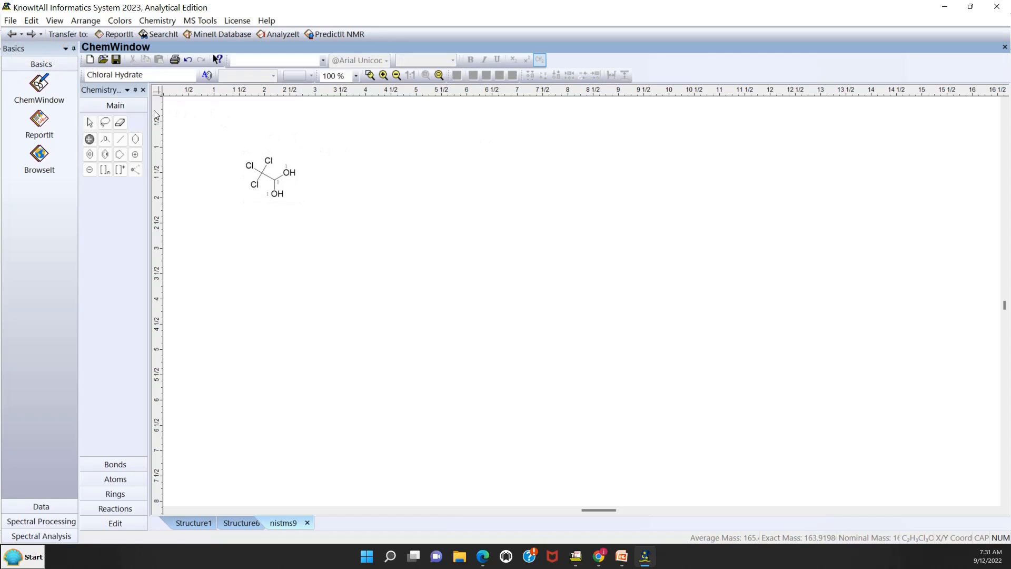
pyautogui.click(90, 123)
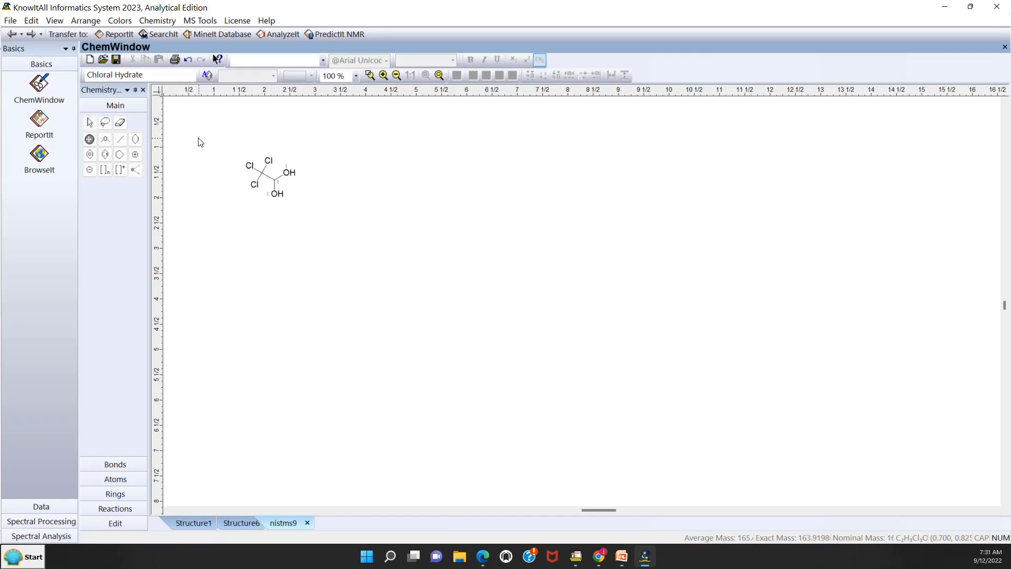
pyautogui.moveTo(205, 137); pyautogui.dragTo(309, 223)
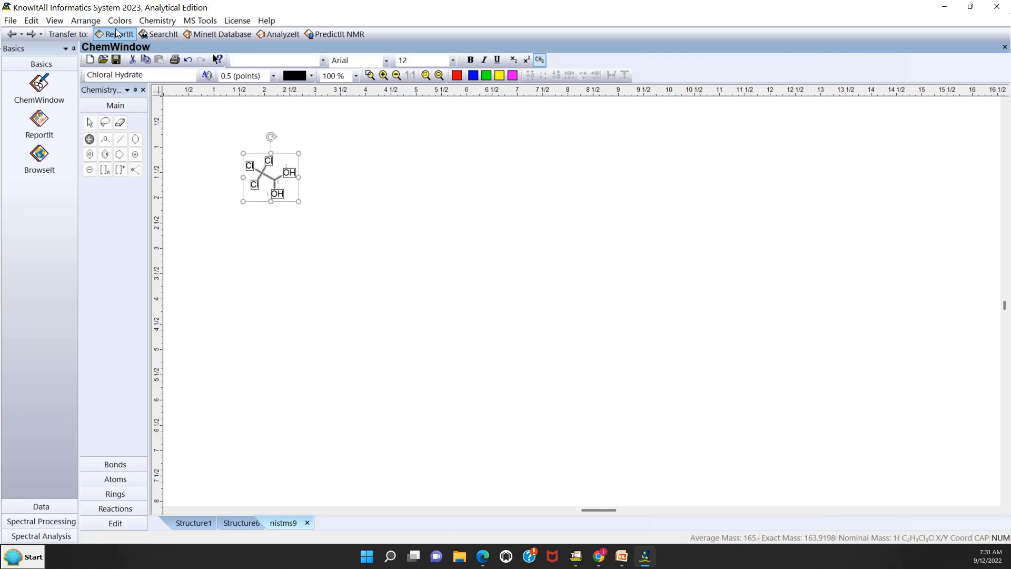
pyautogui.click(167, 33)
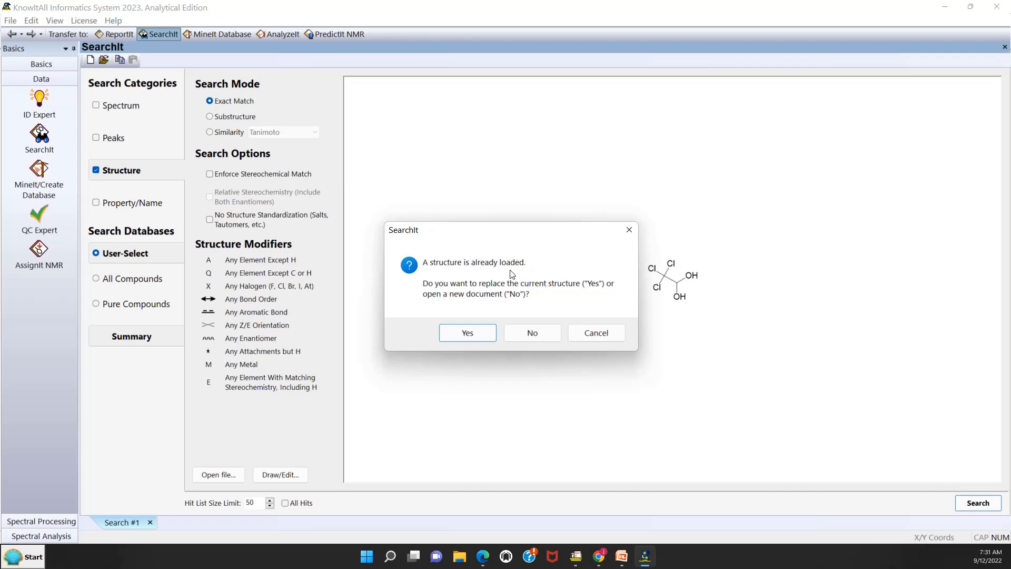
pyautogui.click(472, 336)
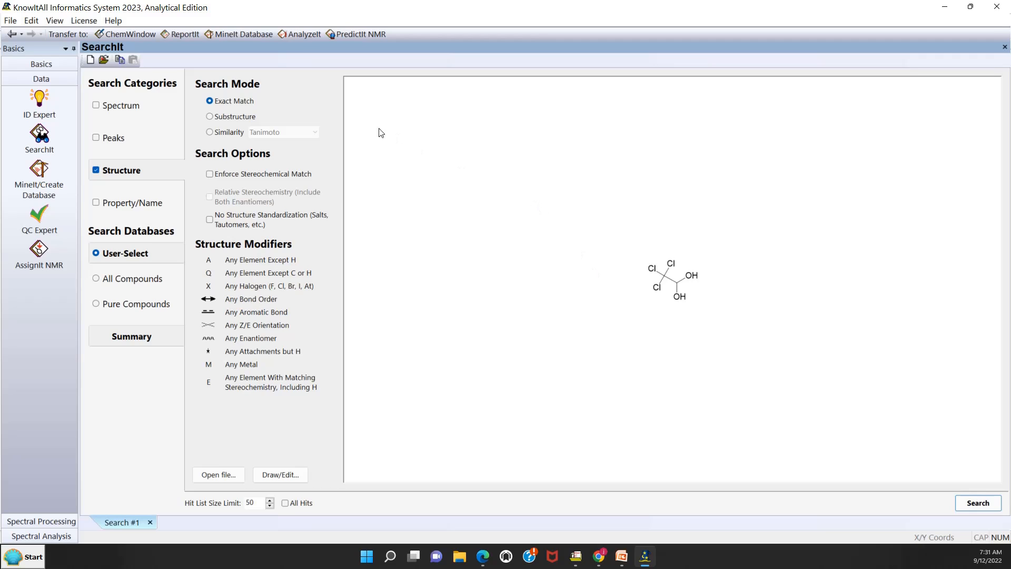
# Step: Set the structure search mode to Substructure, check the databases selected for searching and return to the structure query
pyautogui.click(210, 116)
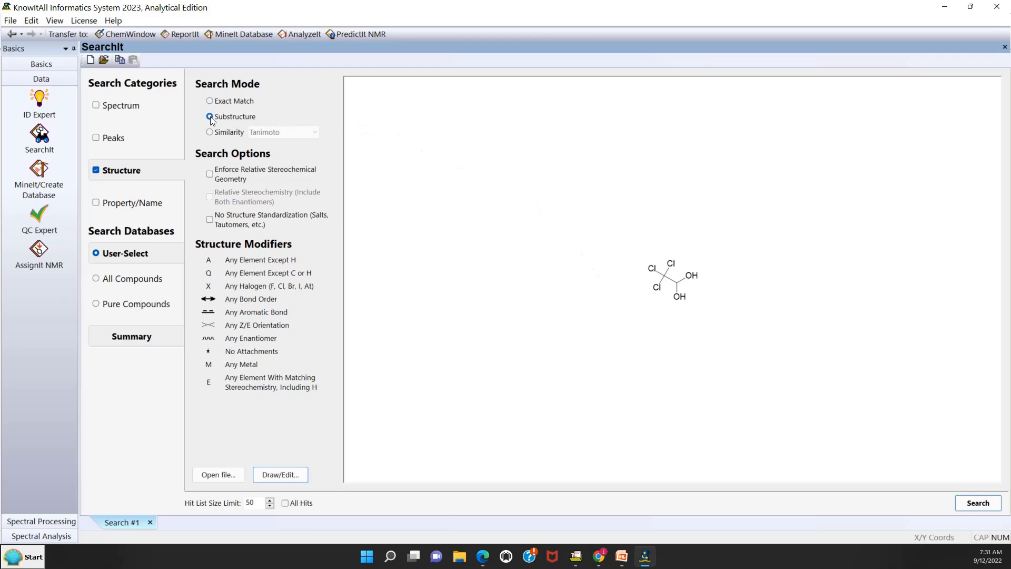
pyautogui.click(150, 250)
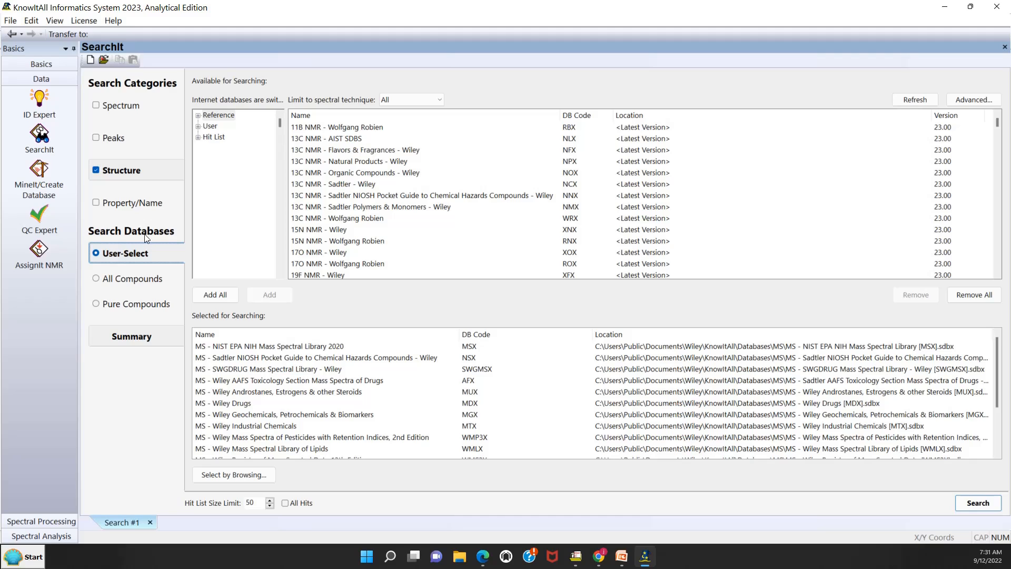
pyautogui.click(124, 176)
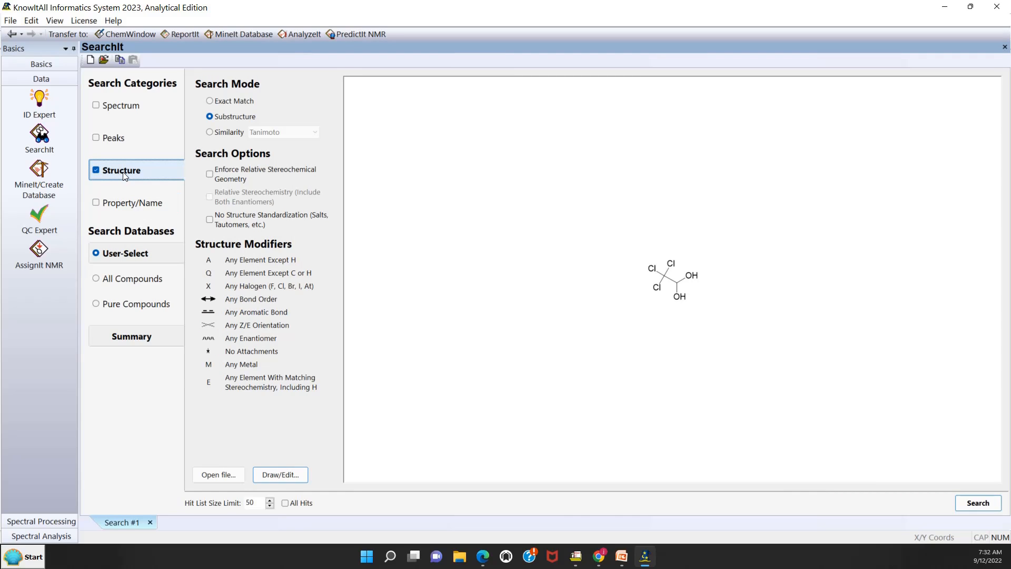
# Step: Set the structure search mode to Similarity with the Tanimoto metric and run the search
pyautogui.click(210, 133)
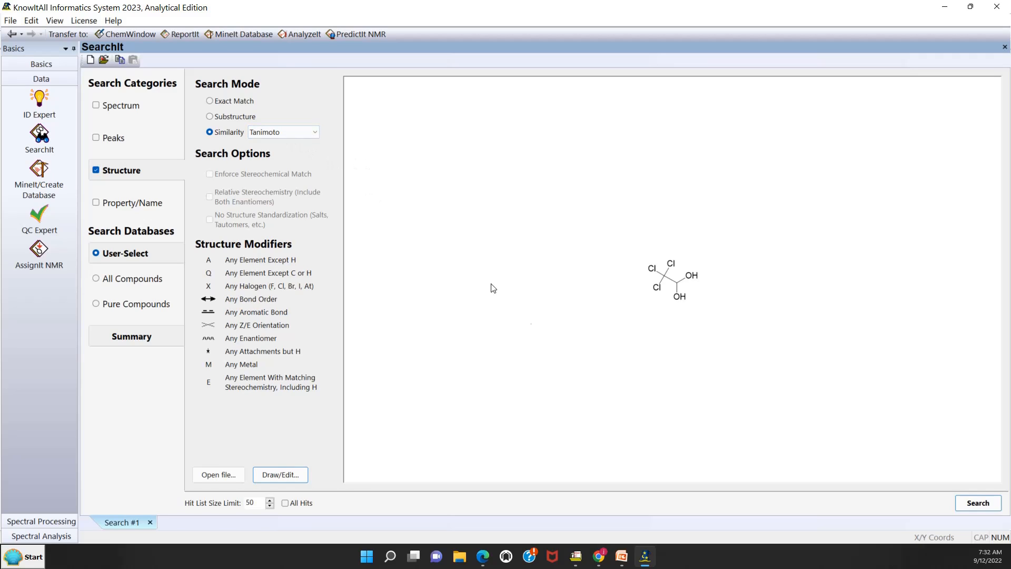
pyautogui.click(979, 504)
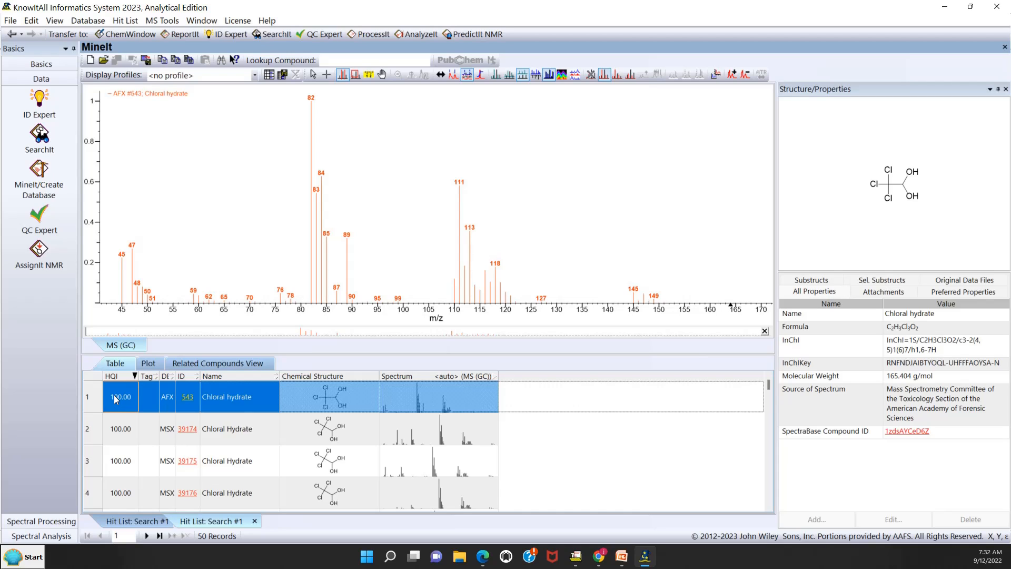
# Step: Step through the similarity hits down to record 17, examining match scores, structures and spectra of the related compounds
pyautogui.press('Down')
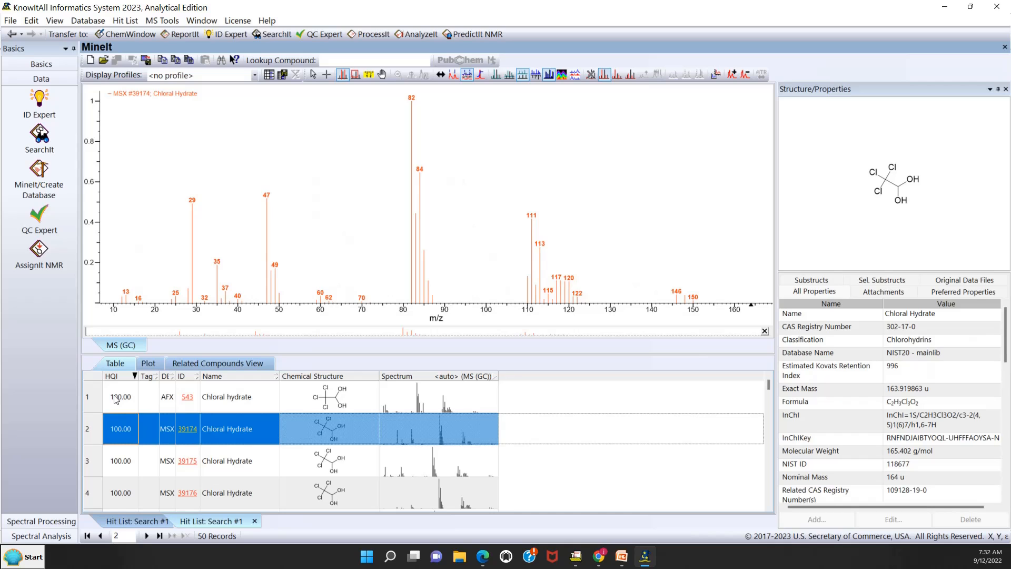
pyautogui.press('Down')
pyautogui.press('Down')
pyautogui.press('Down')
pyautogui.press('Down')
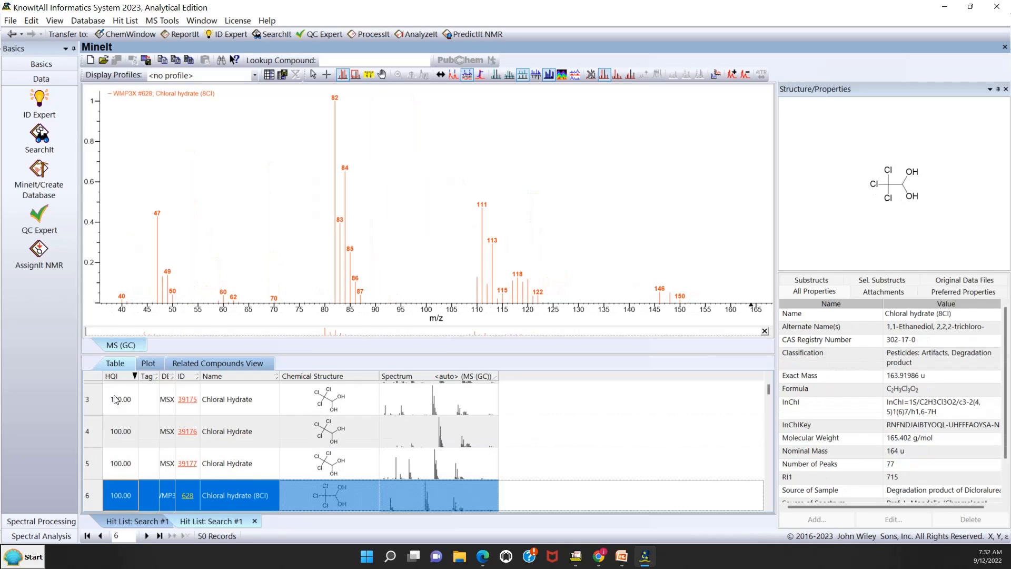
pyautogui.press('Down')
pyautogui.press('Down')
pyautogui.press('Down')
pyautogui.press('Down')
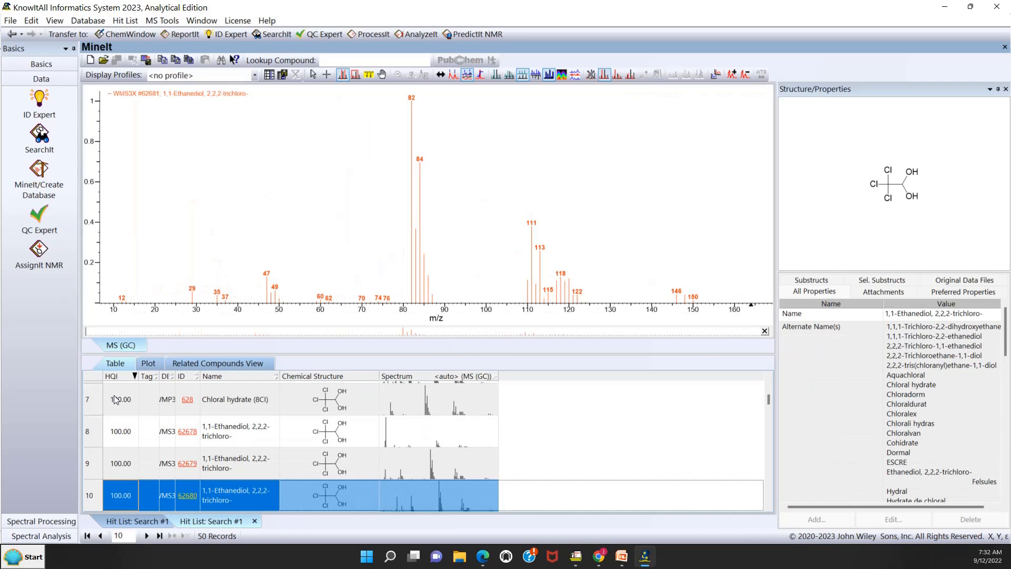
pyautogui.press('Down')
pyautogui.press('Down')
pyautogui.press('Down')
pyautogui.press('Down')
pyautogui.press('Down')
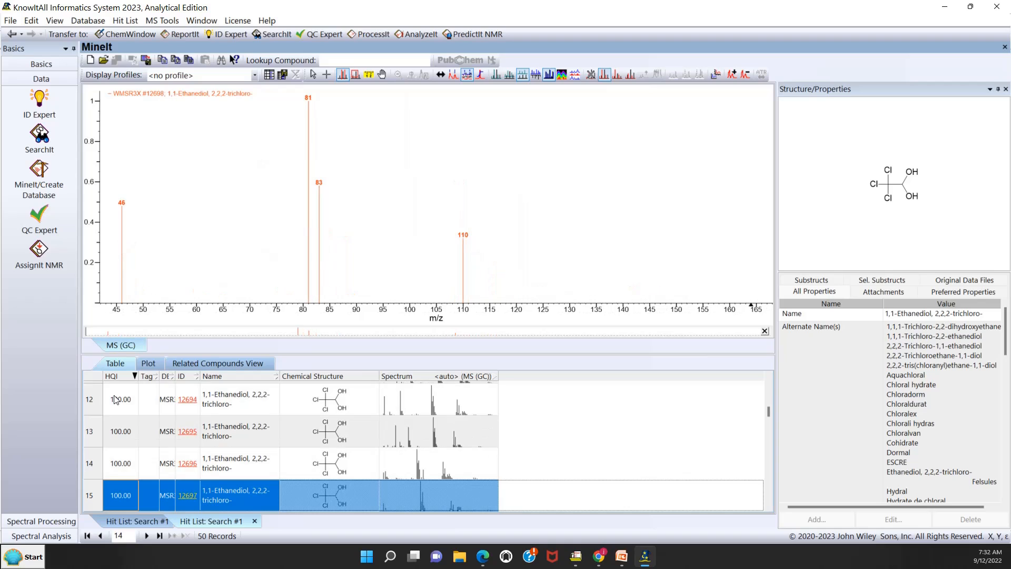
pyautogui.press('Down')
pyautogui.press('Down')
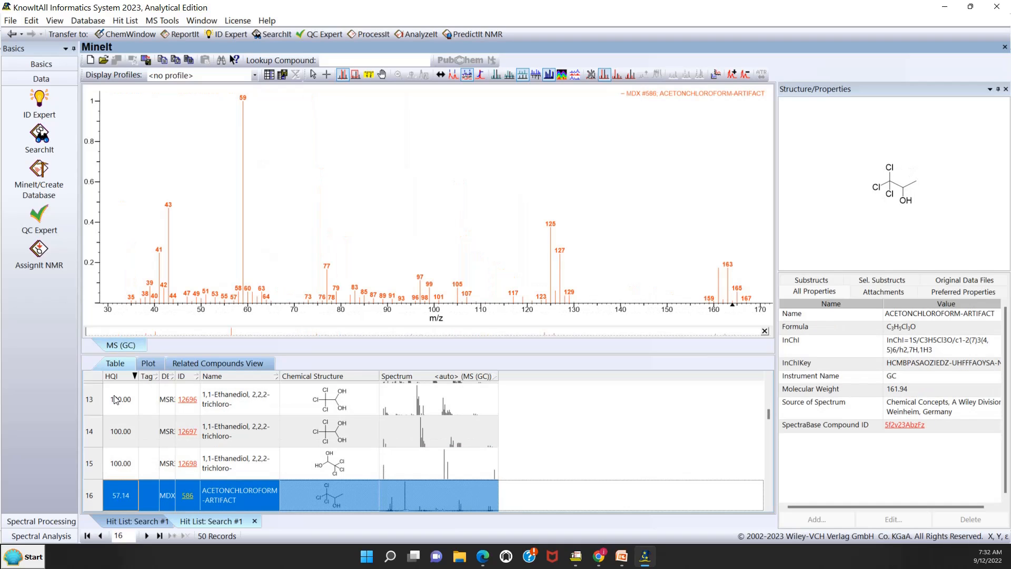
pyautogui.press('Down')
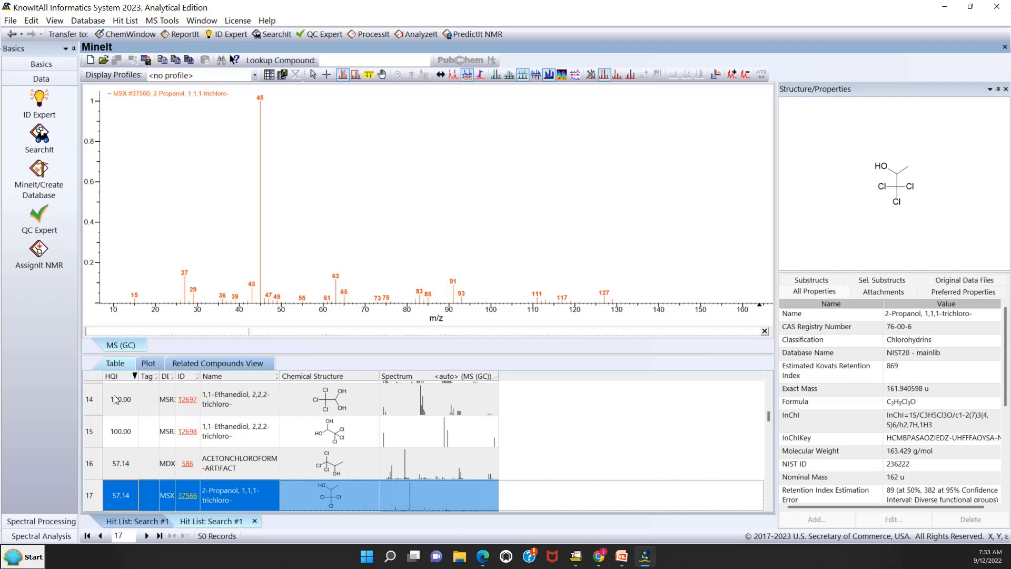
# Step: Return to the SearchIt structure query and open the choice of similarity metrics
pyautogui.click(12, 35)
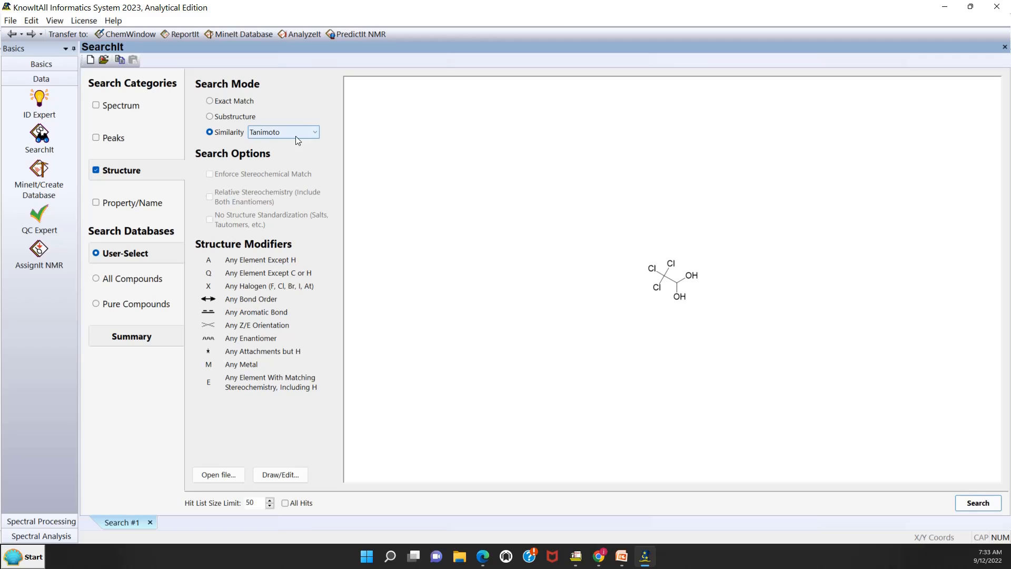
pyautogui.click(315, 131)
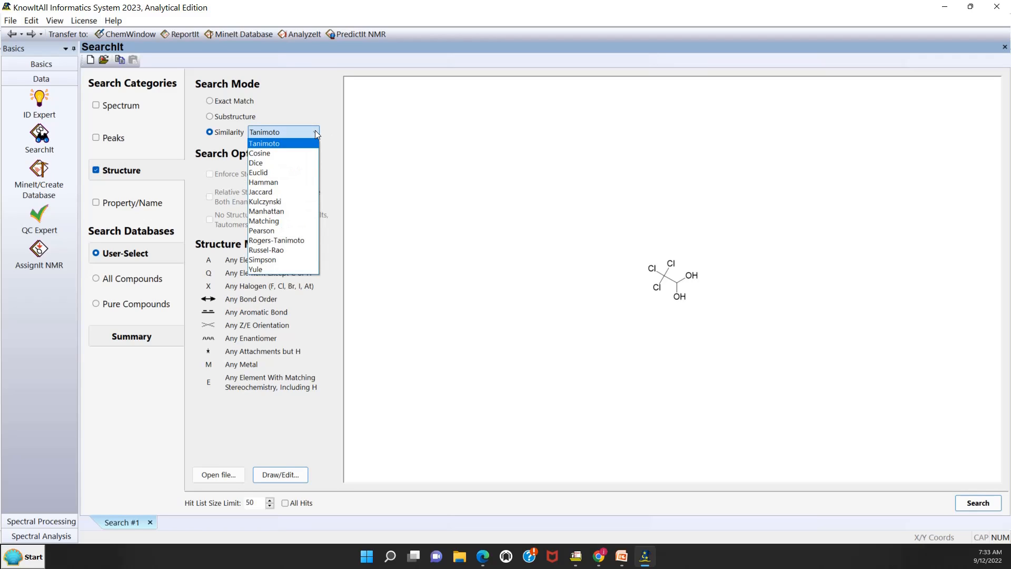